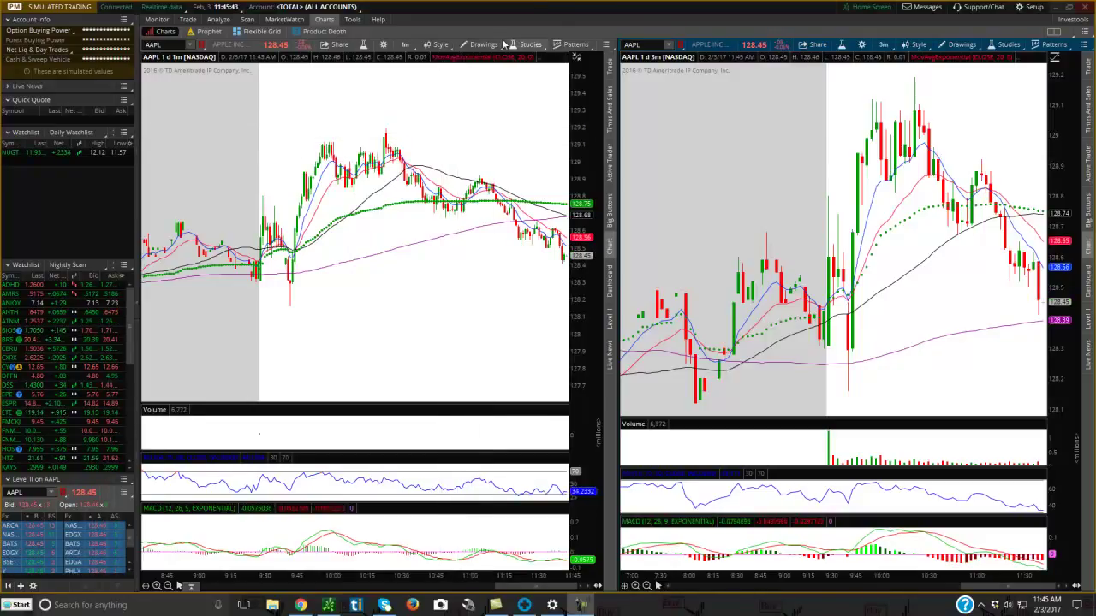
# Step: Reset the chart style to factory defaults and switch to a single 1x1 chart layout
pyautogui.click(439, 48)
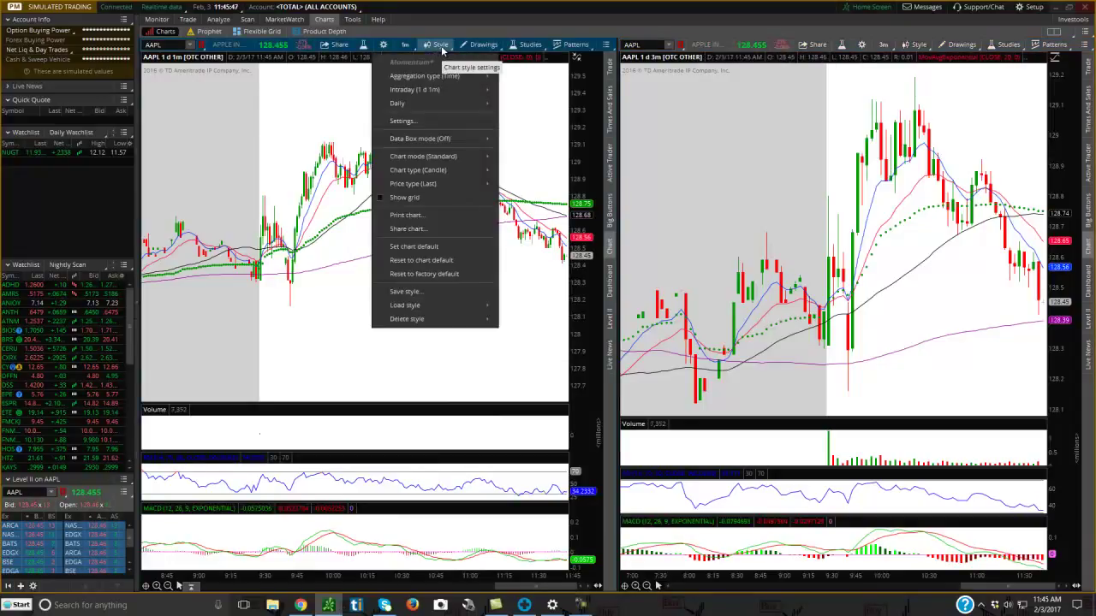
pyautogui.click(435, 274)
pyautogui.click(563, 92)
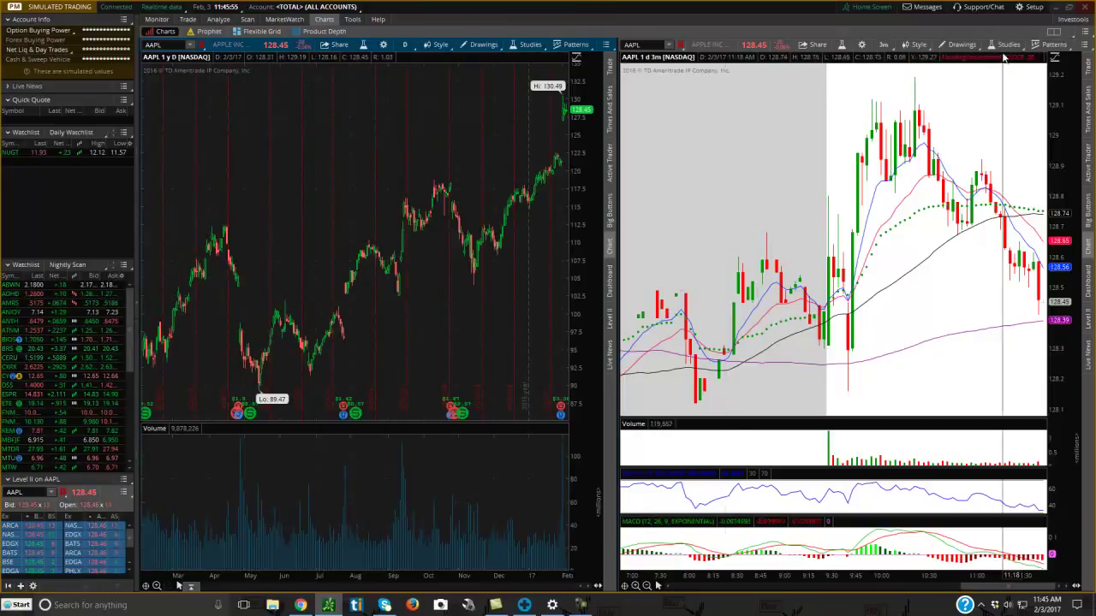
pyautogui.click(1060, 34)
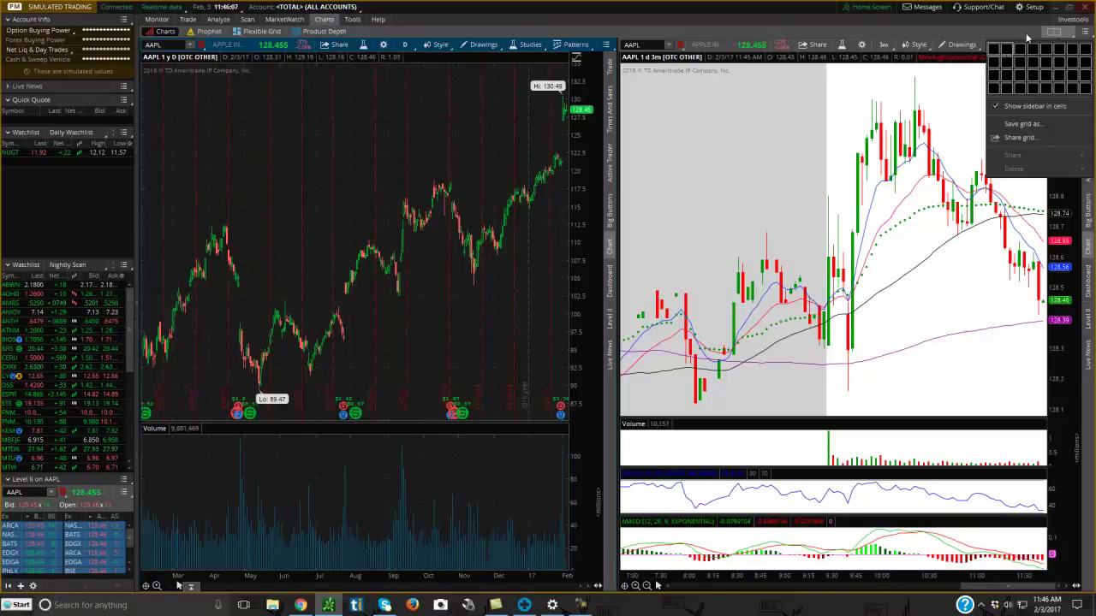
pyautogui.click(994, 49)
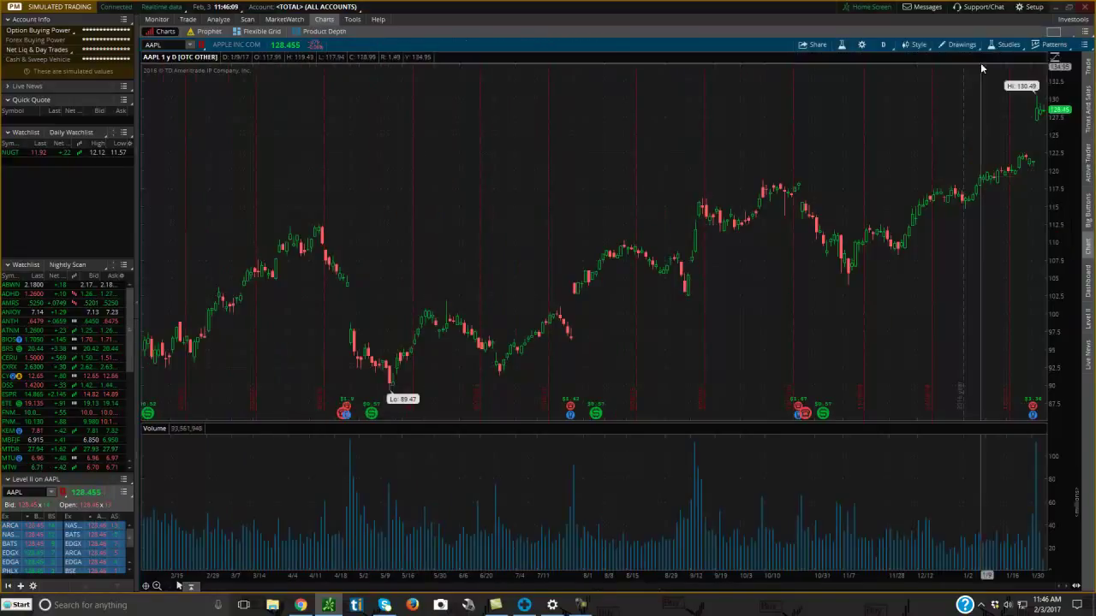
# Step: Apply Overlap volume in Chart Settings, then uncheck and reapply so volume returns to its own panel
pyautogui.click(862, 46)
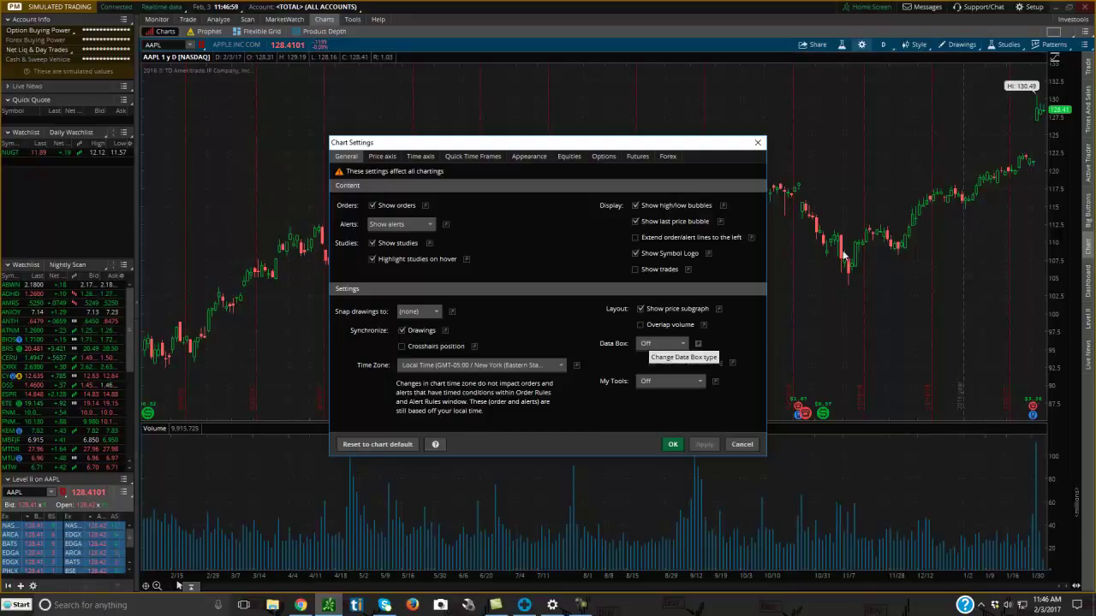
pyautogui.click(640, 325)
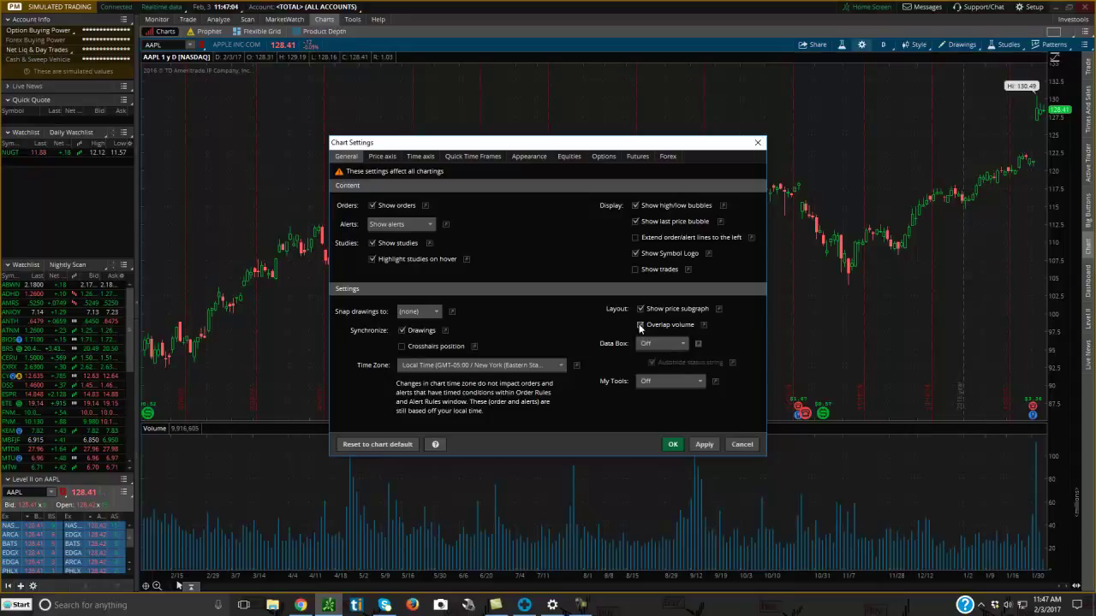
pyautogui.click(706, 445)
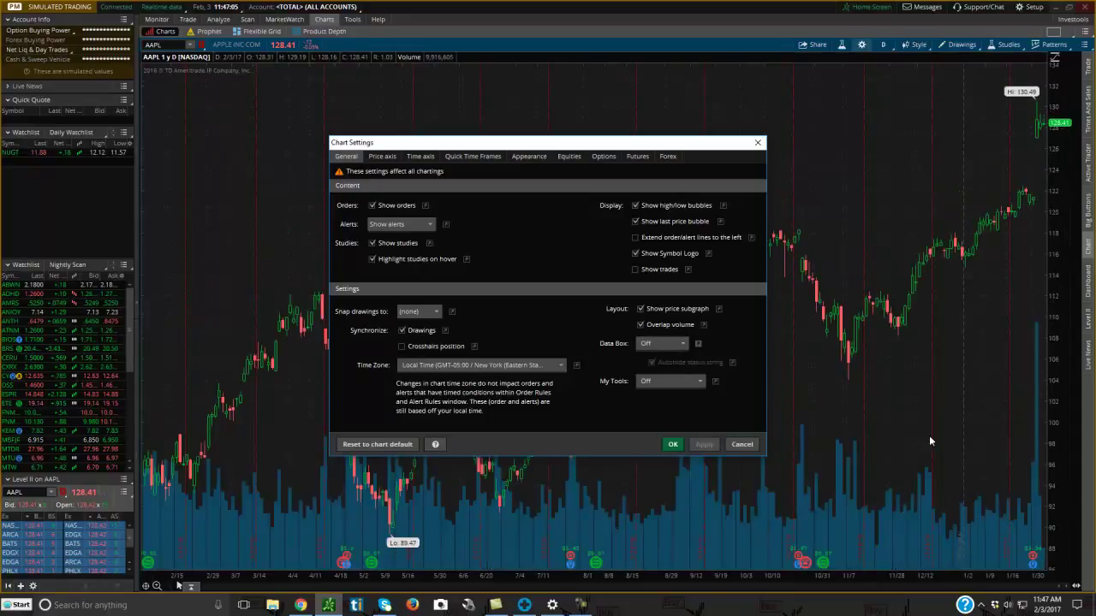
pyautogui.click(640, 326)
pyautogui.click(703, 446)
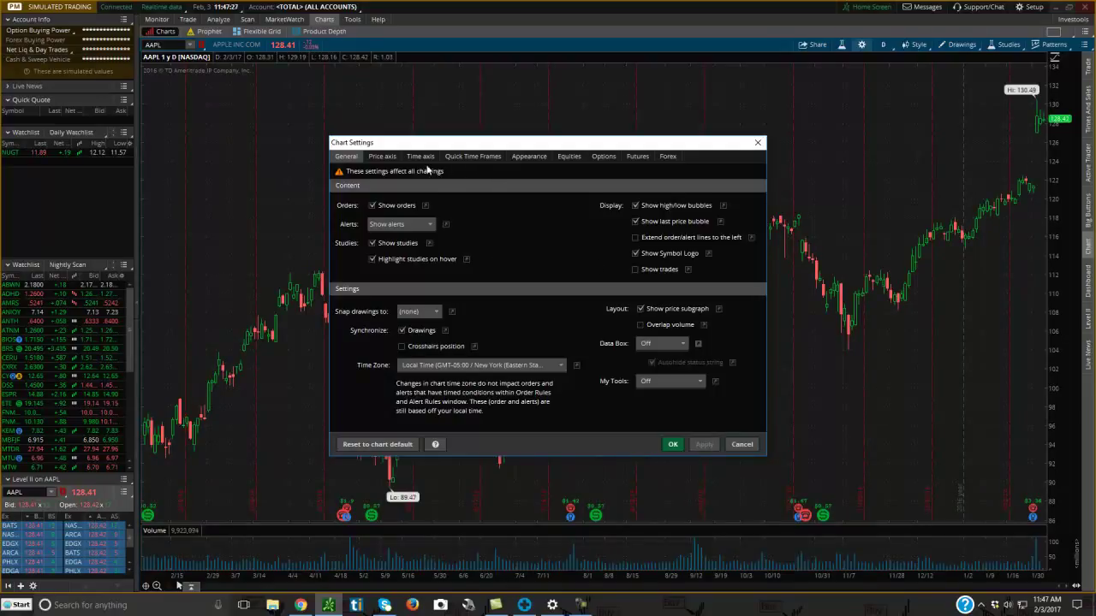
# Step: Browse the Price axis, Time axis and Quick Time Frames tabs, then choose the time frame dropdown's Customize list
pyautogui.click(392, 161)
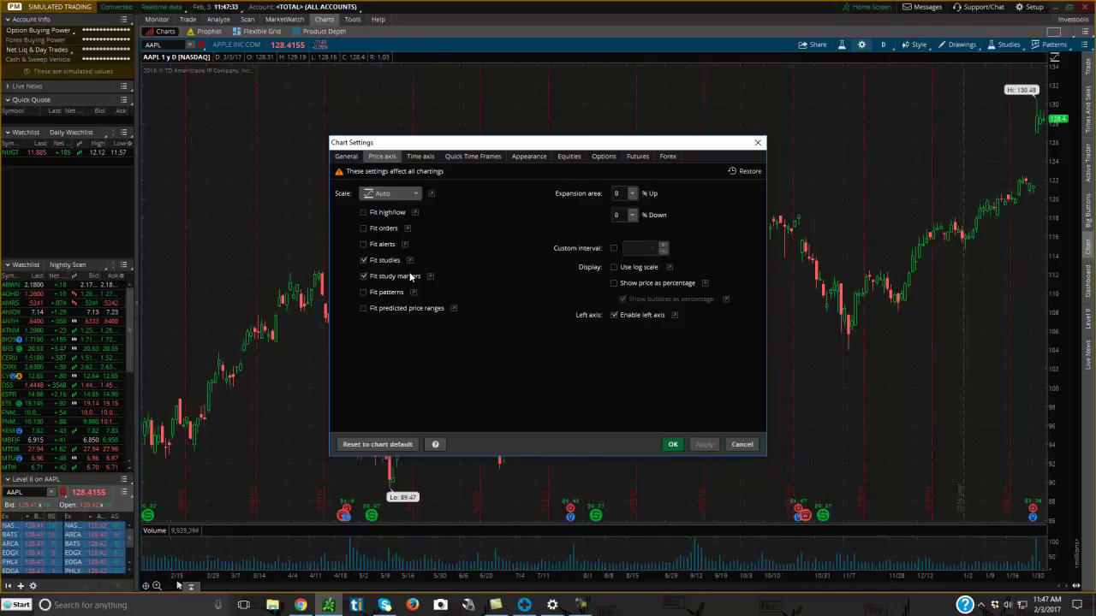
pyautogui.click(422, 157)
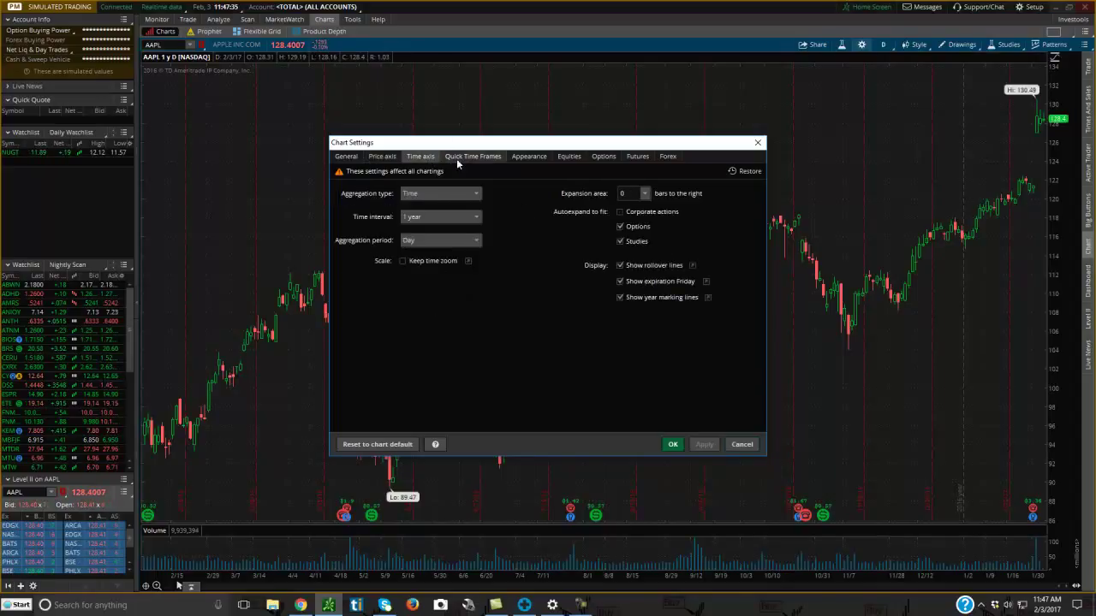
pyautogui.click(470, 156)
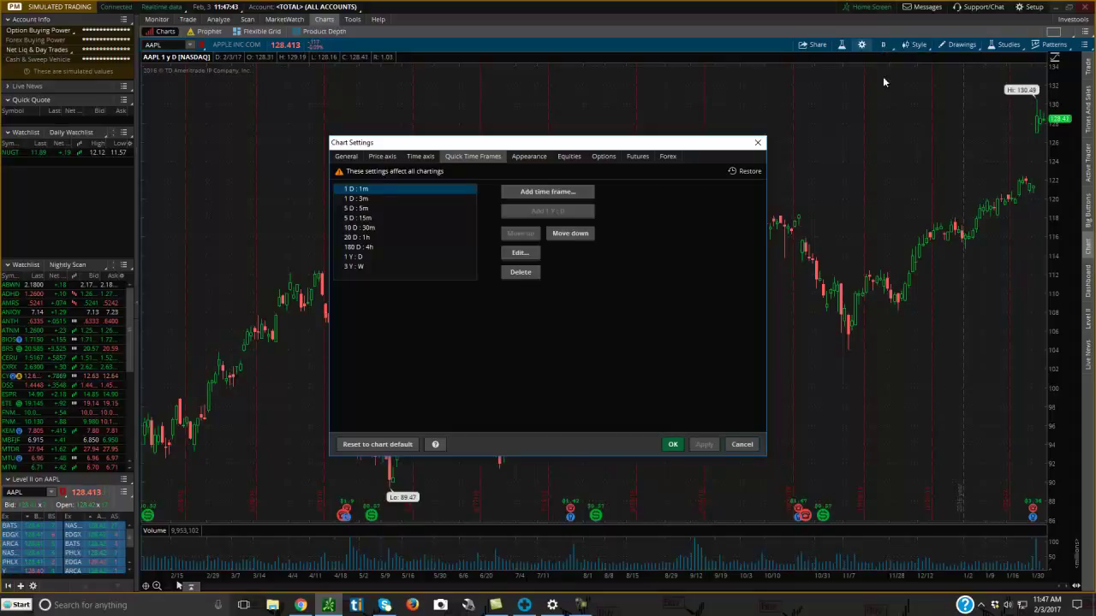
pyautogui.click(742, 445)
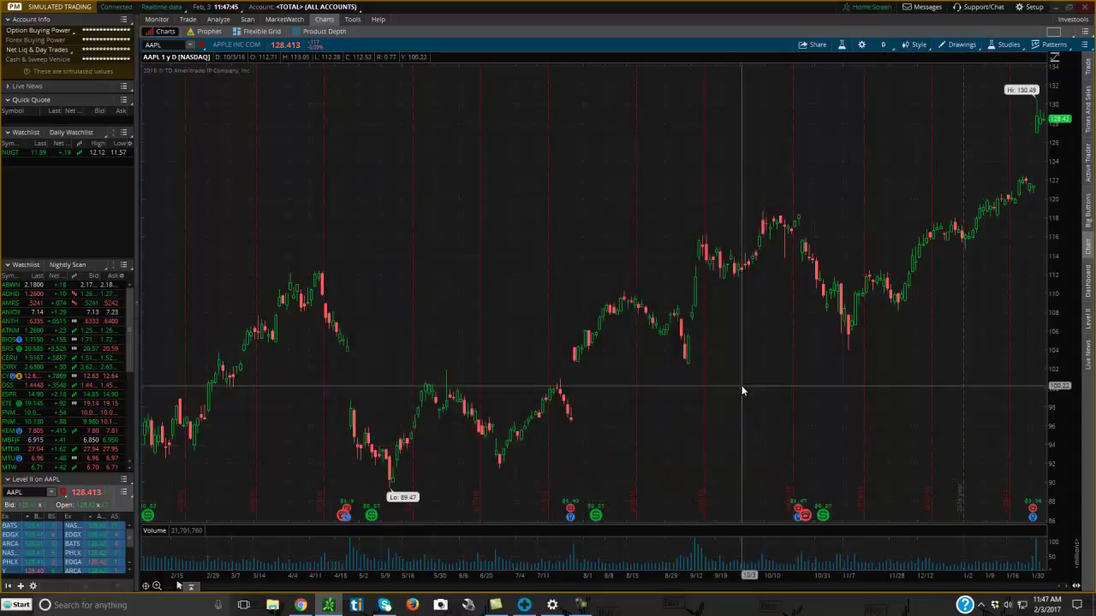
pyautogui.click(883, 45)
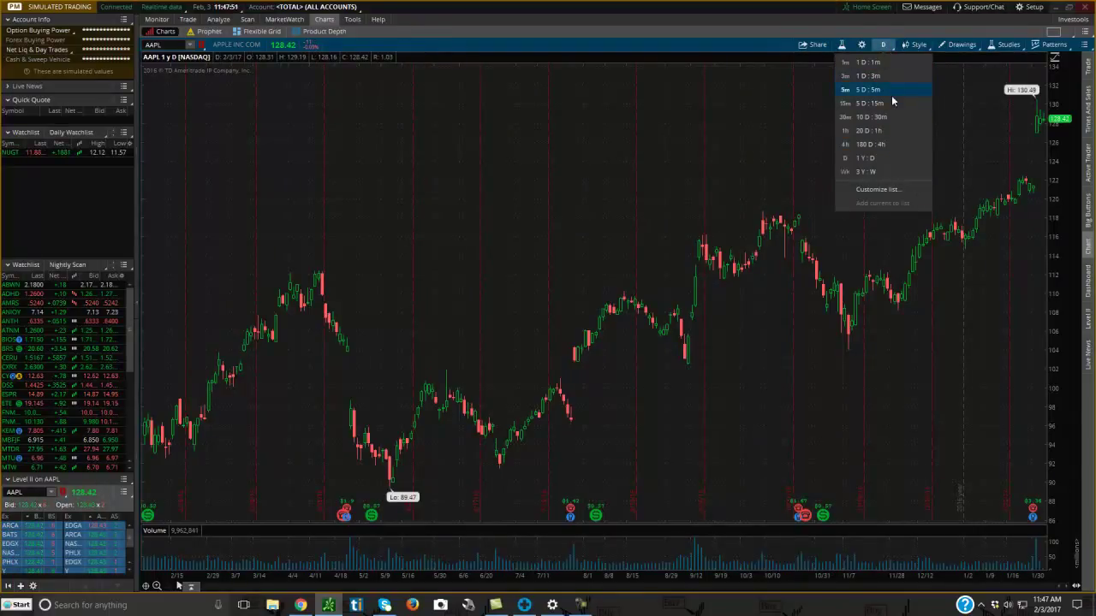
pyautogui.click(891, 192)
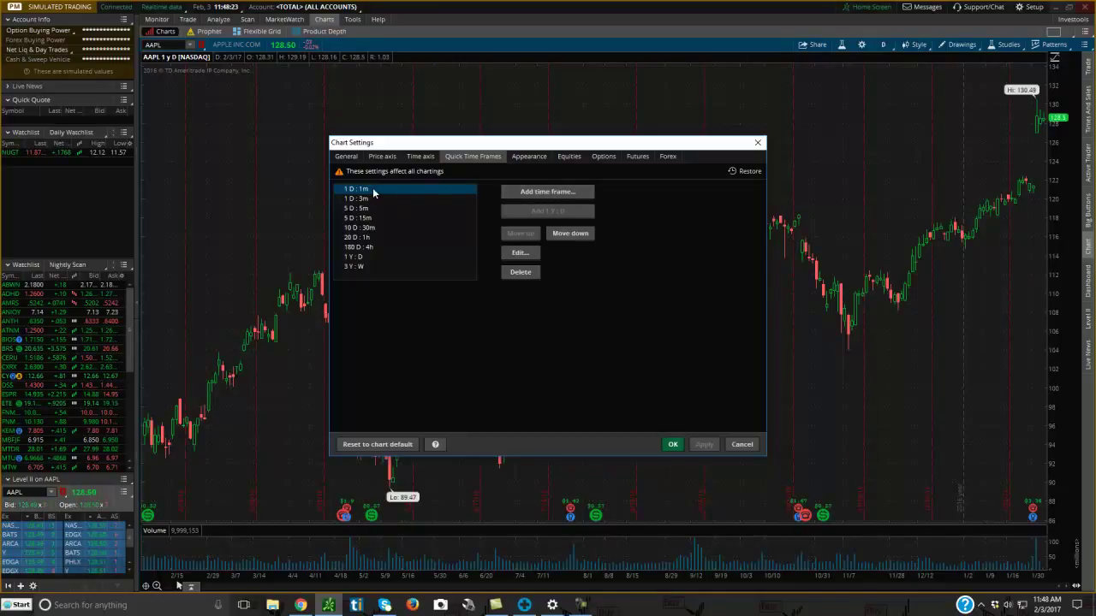
pyautogui.click(540, 192)
pyautogui.click(592, 293)
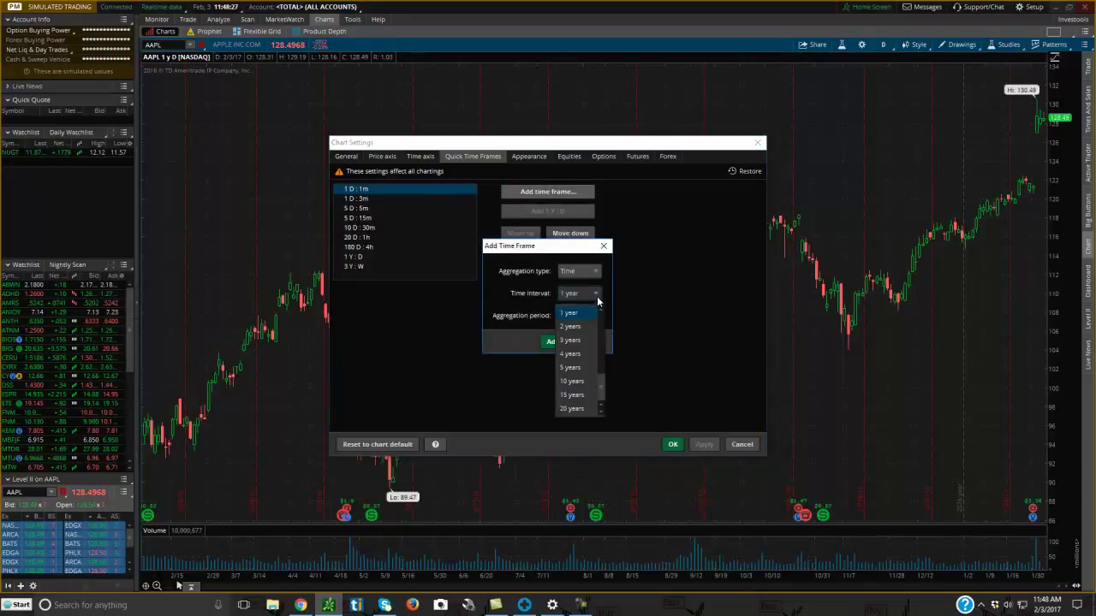
pyautogui.moveTo(602, 373); pyautogui.dragTo(601, 335)
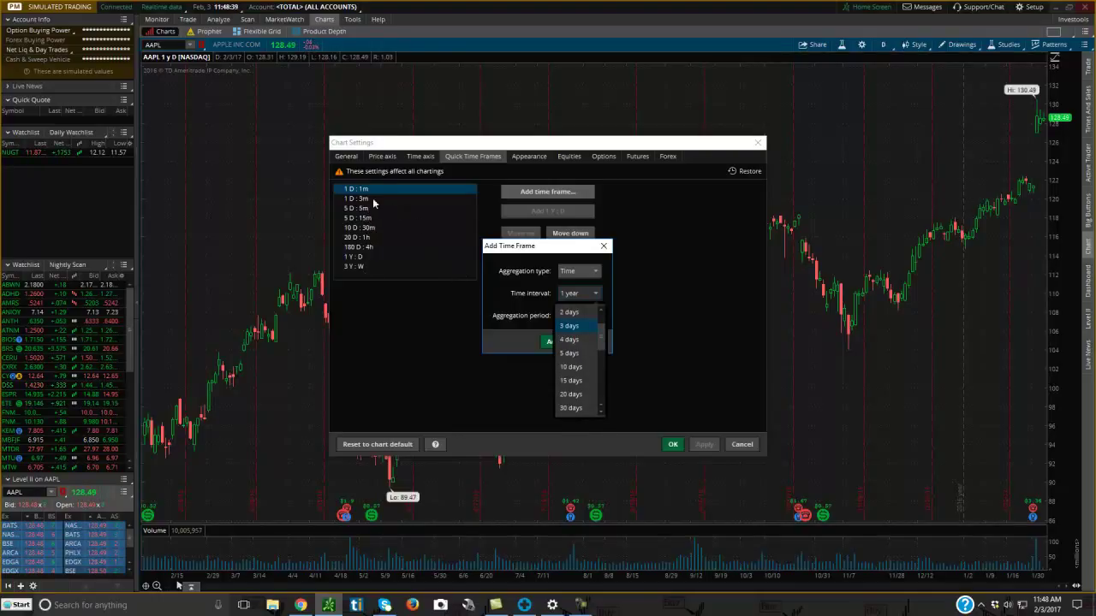
pyautogui.click(572, 312)
pyautogui.click(599, 316)
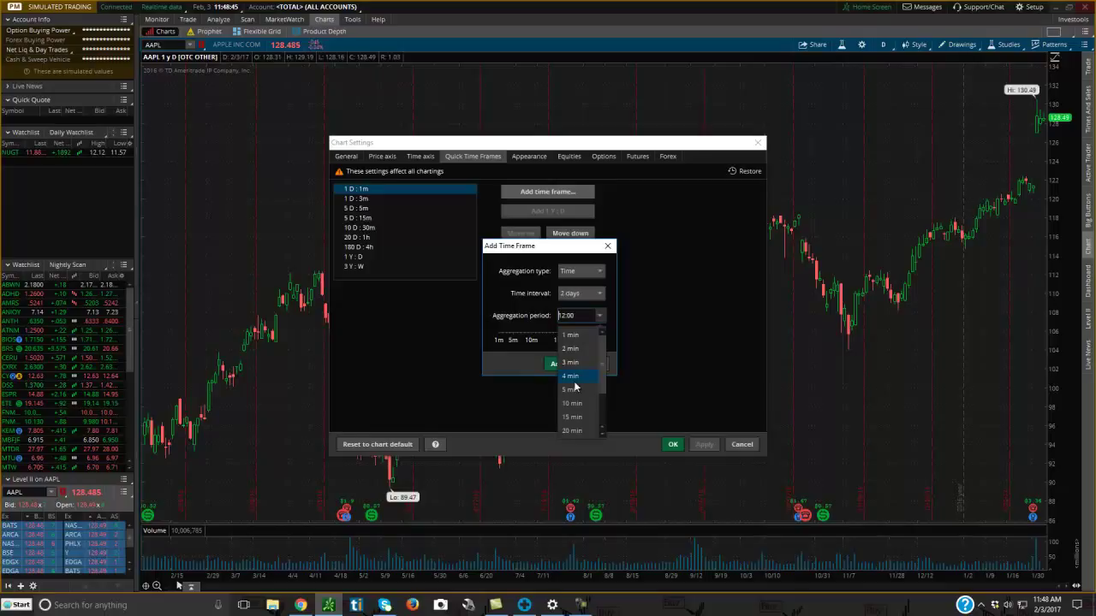
pyautogui.click(571, 390)
pyautogui.click(599, 316)
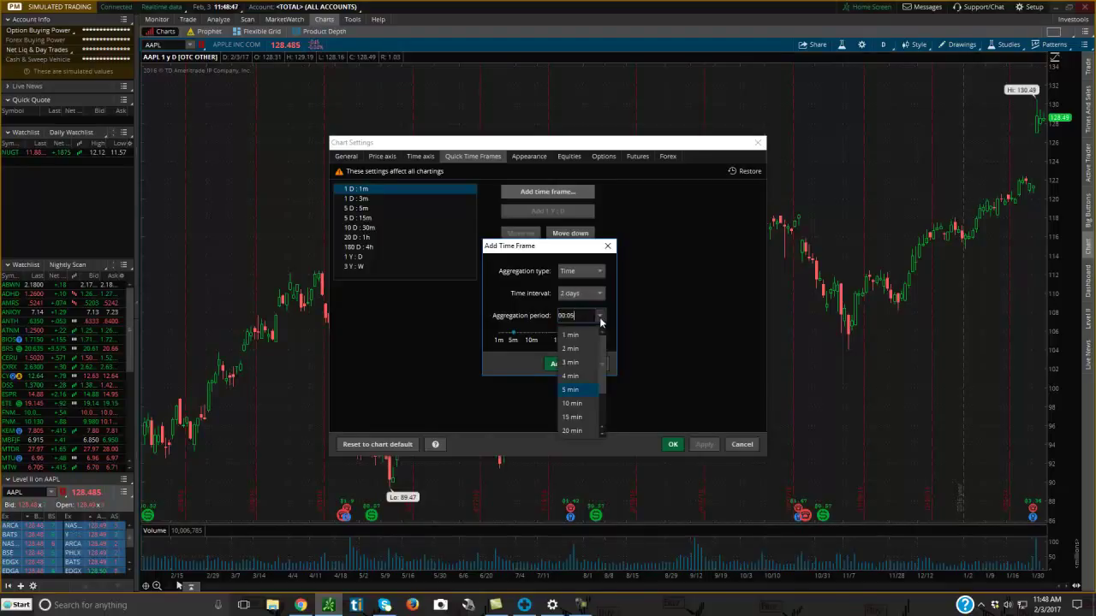
pyautogui.click(570, 387)
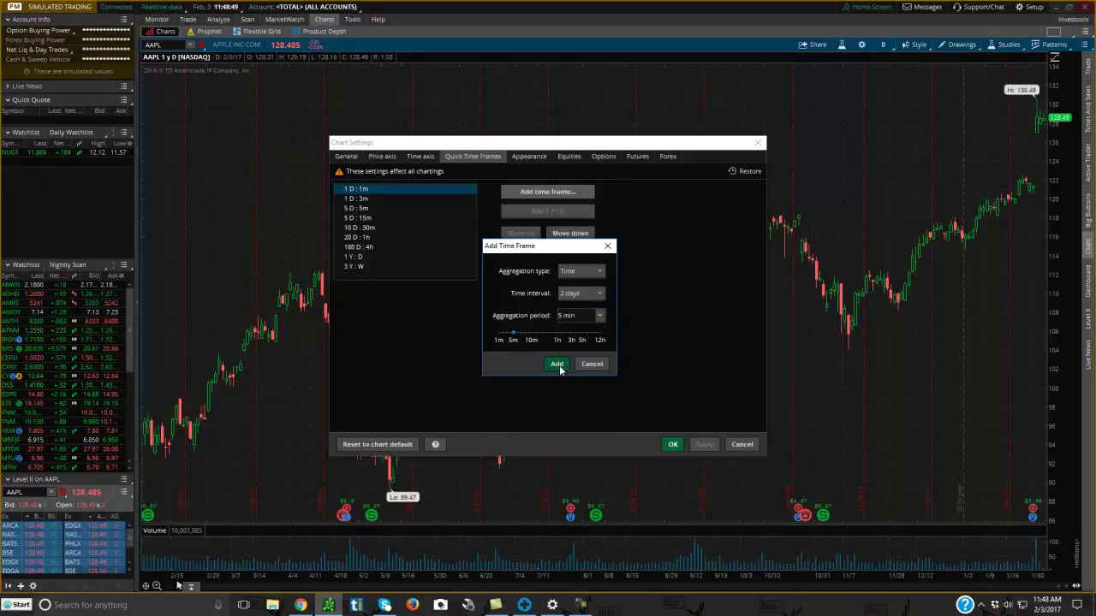
pyautogui.click(558, 365)
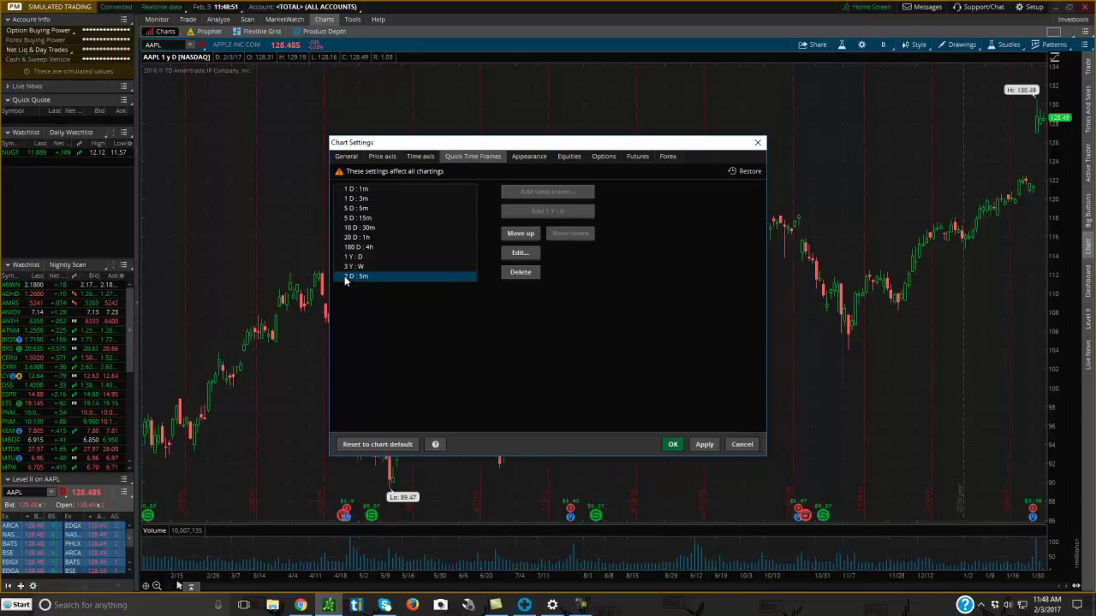
pyautogui.click(512, 235)
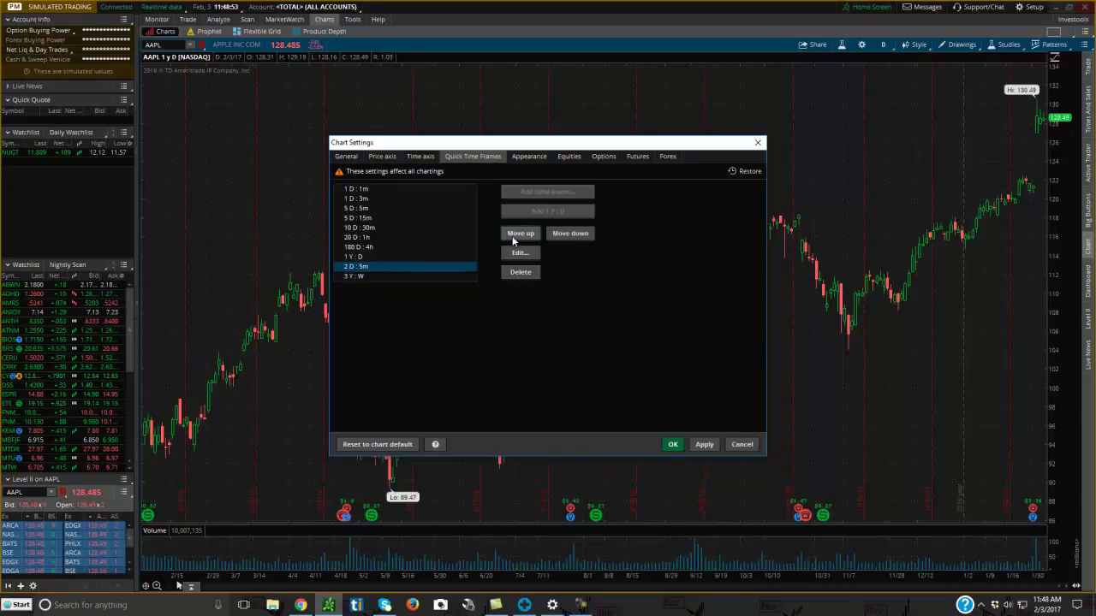
pyautogui.click(511, 236)
pyautogui.click(512, 236)
pyautogui.click(512, 236)
pyautogui.click(512, 236)
pyautogui.click(512, 236)
pyautogui.click(512, 236)
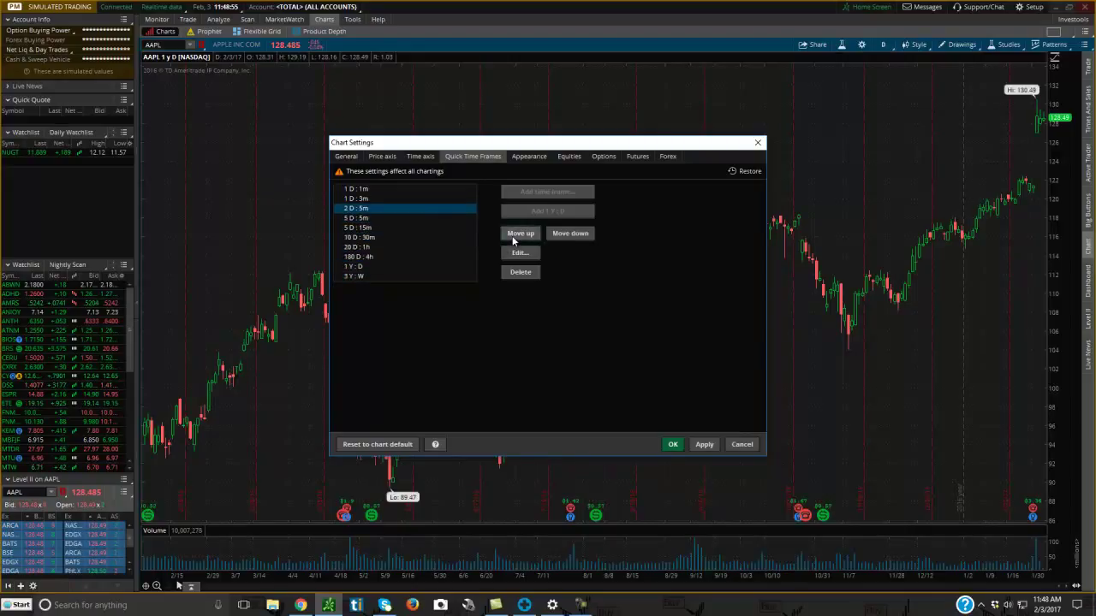
pyautogui.click(564, 234)
pyautogui.click(564, 234)
pyautogui.click(564, 234)
pyautogui.click(564, 235)
pyautogui.click(564, 235)
pyautogui.click(564, 235)
pyautogui.click(564, 235)
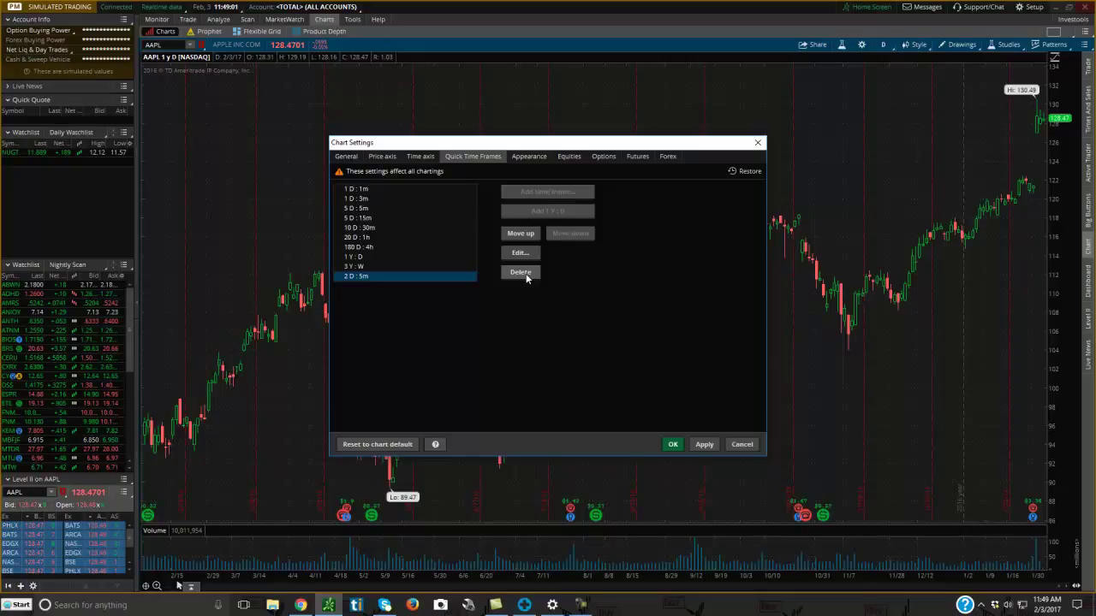
pyautogui.click(526, 274)
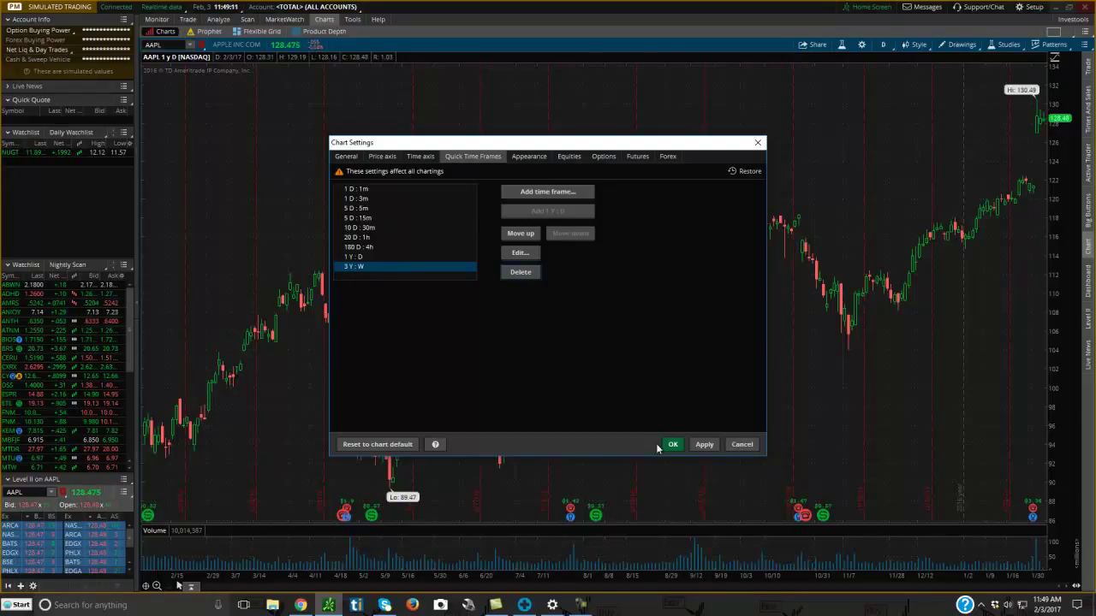
# Step: Reopen Chart Settings and move through Time axis and Quick Time Frames to the Appearance tab
pyautogui.click(732, 441)
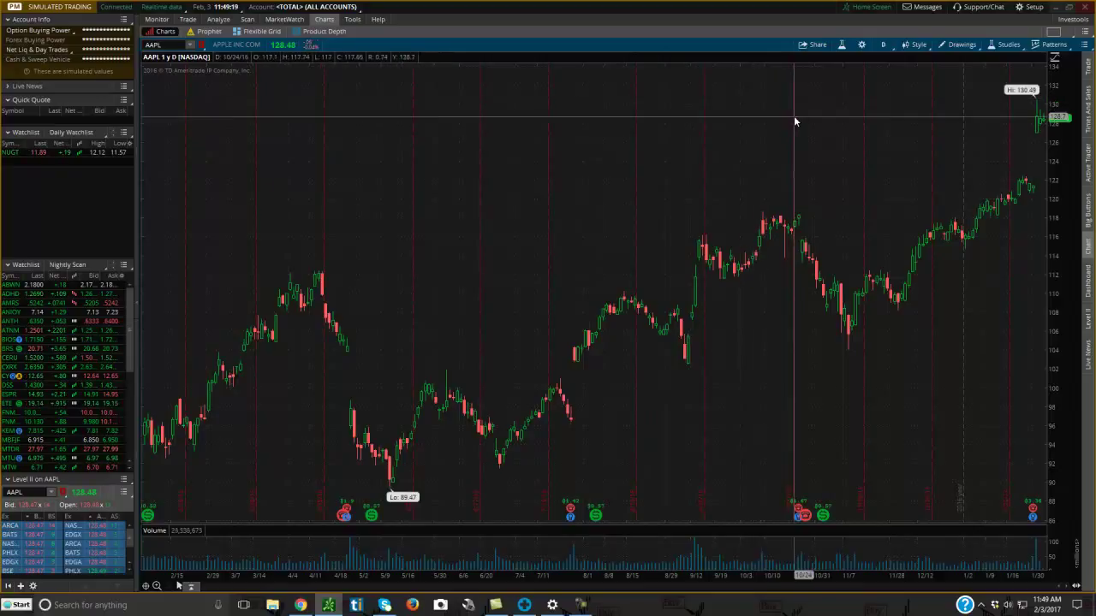
pyautogui.click(861, 44)
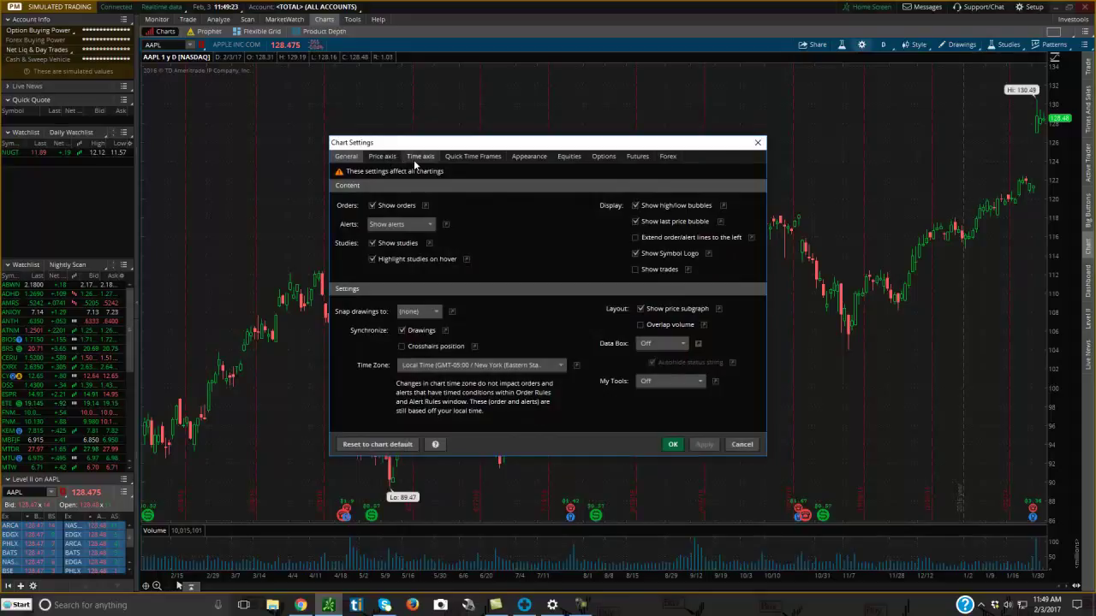
pyautogui.click(433, 158)
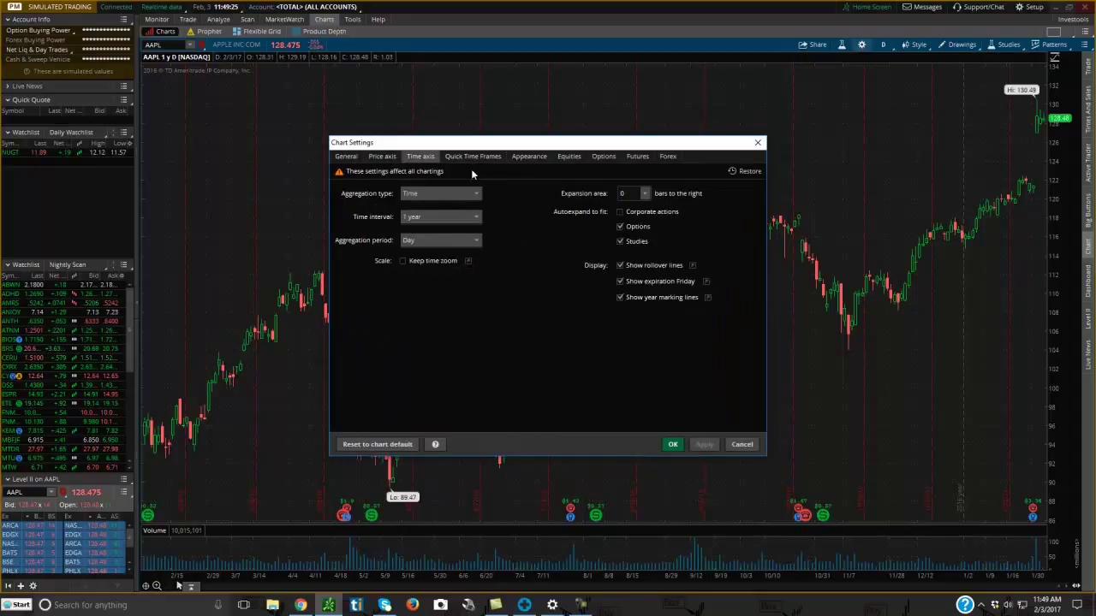
pyautogui.click(473, 159)
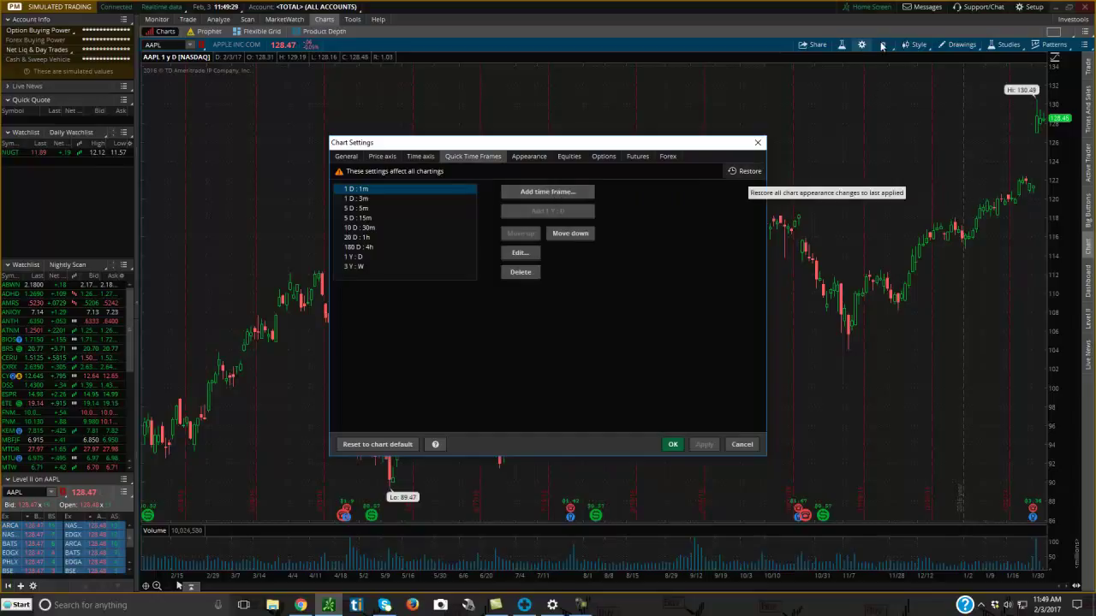
pyautogui.click(528, 157)
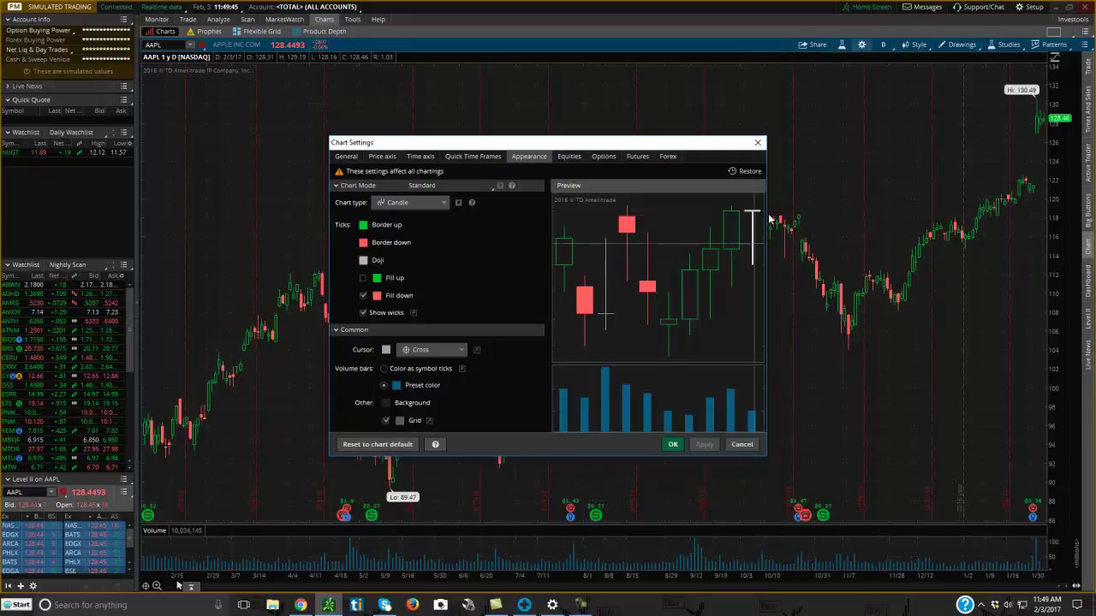
# Step: Turn on Fill up and Fill down so bullish and bearish candle bodies are filled
pyautogui.click(363, 260)
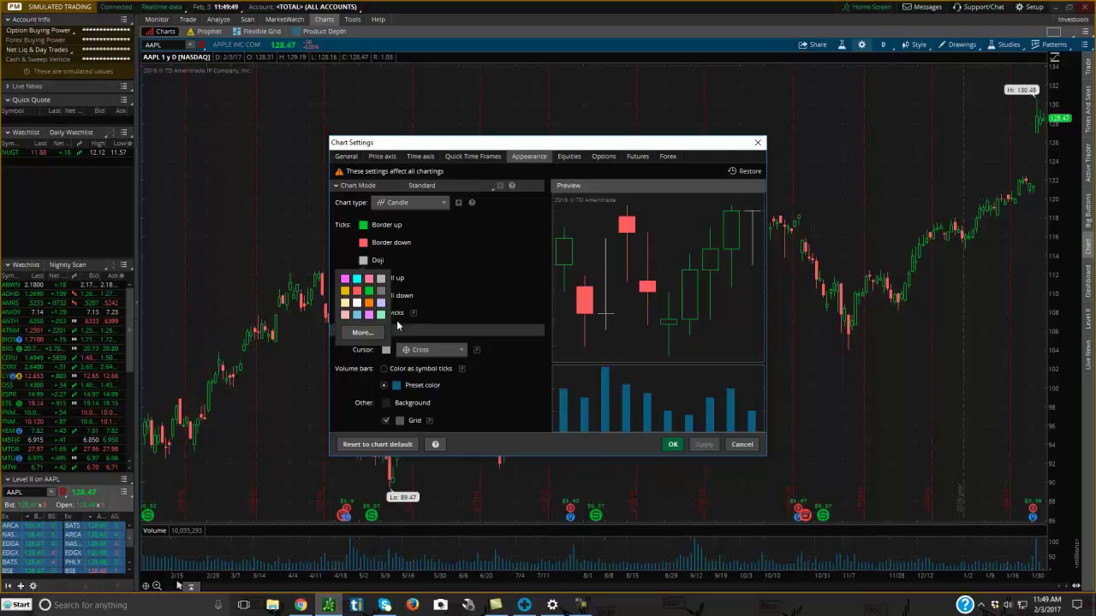
pyautogui.click(475, 283)
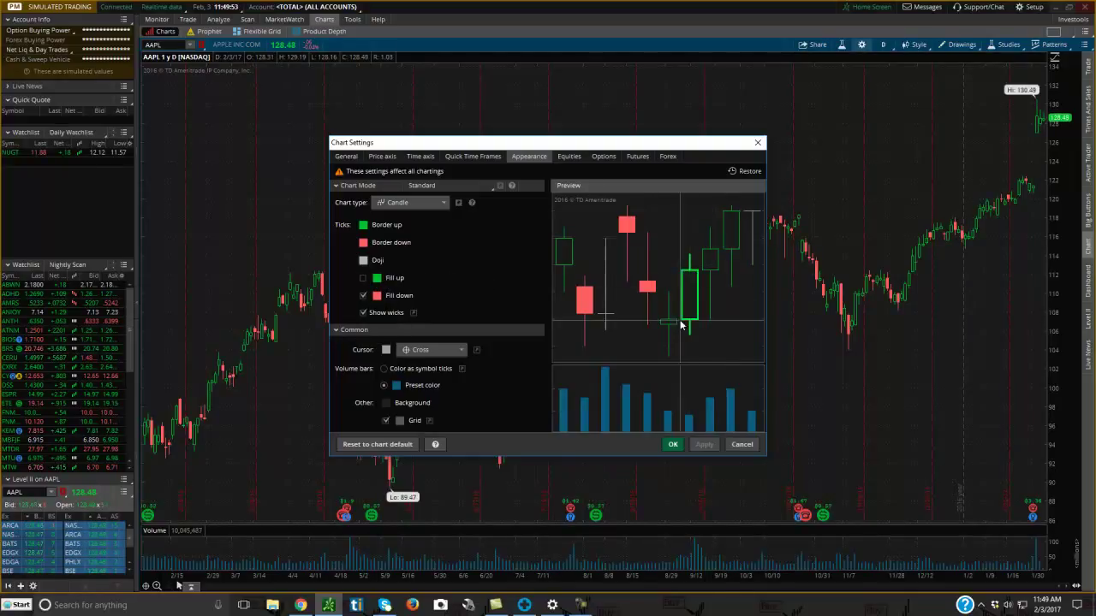
pyautogui.click(363, 279)
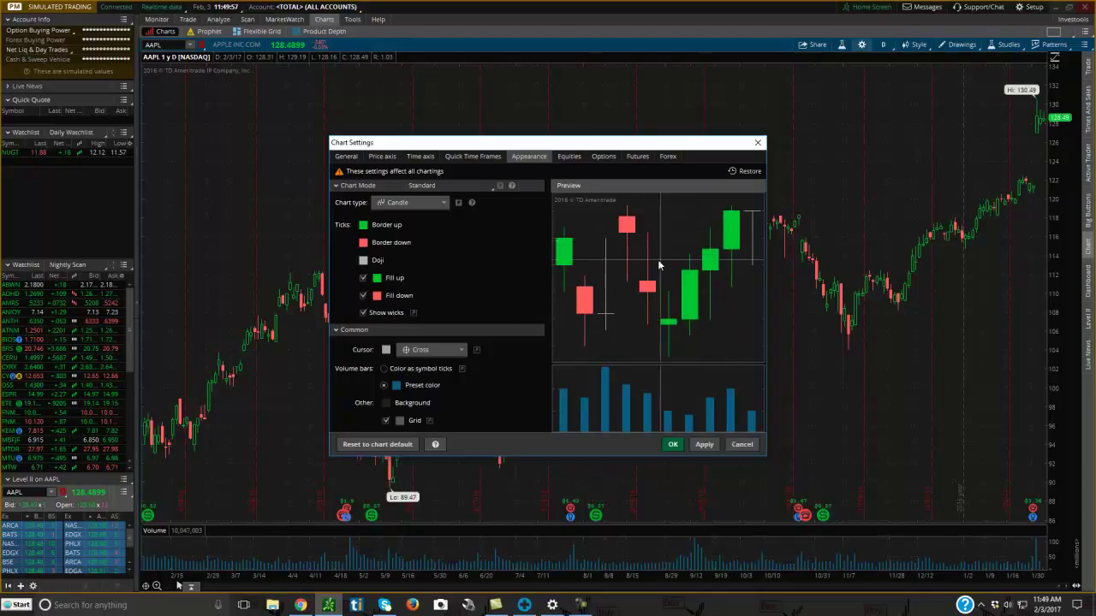
pyautogui.click(363, 278)
pyautogui.click(363, 297)
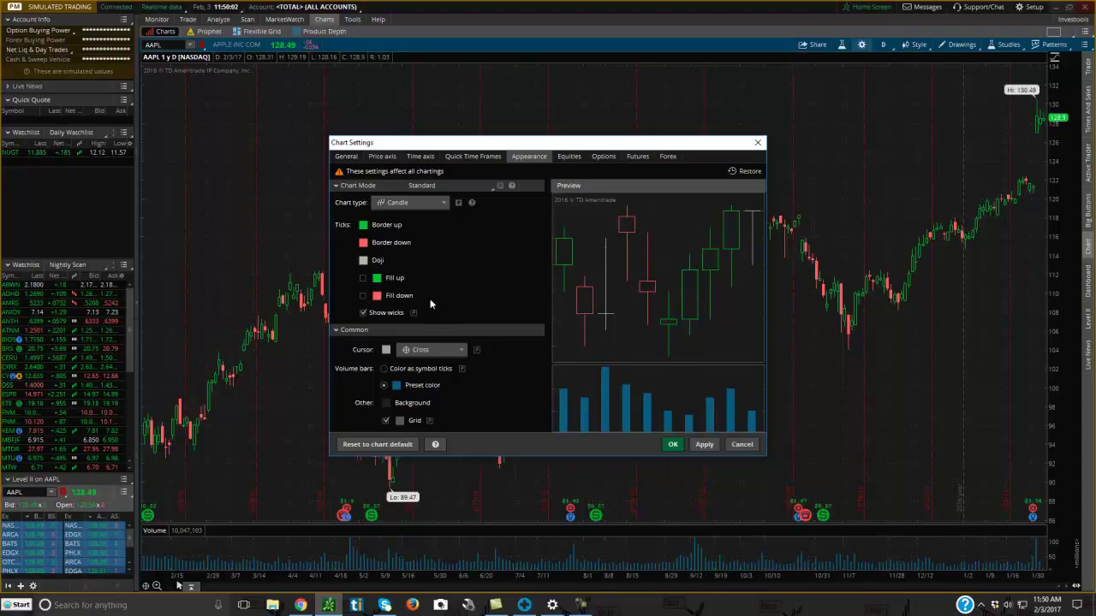
pyautogui.click(363, 297)
pyautogui.click(363, 279)
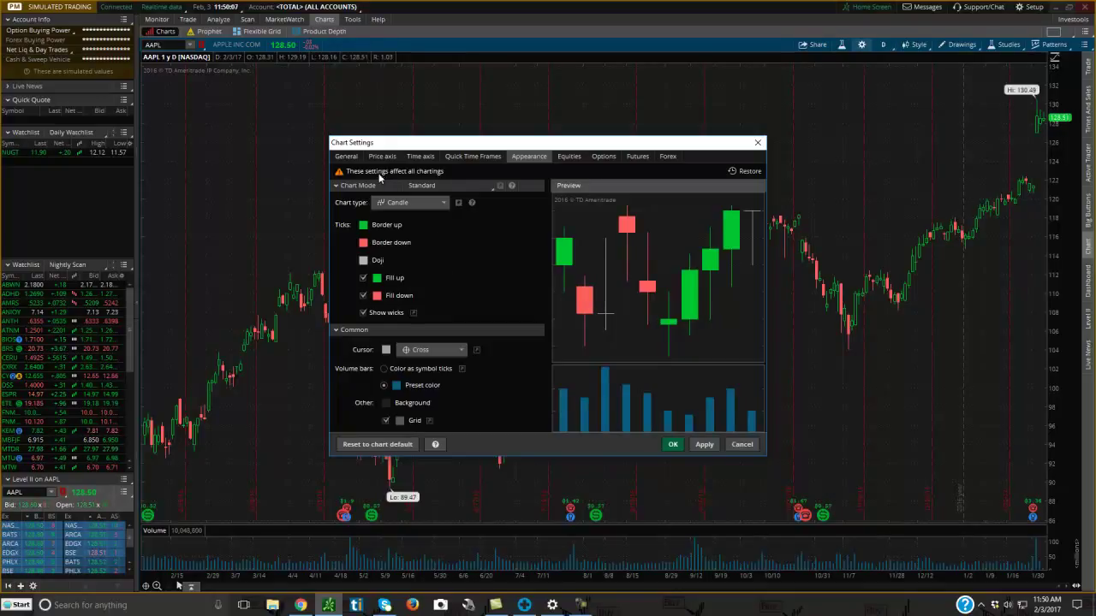
# Step: Set the up-candle fill colour to green and the down-candle fill to red, applying each
pyautogui.click(376, 279)
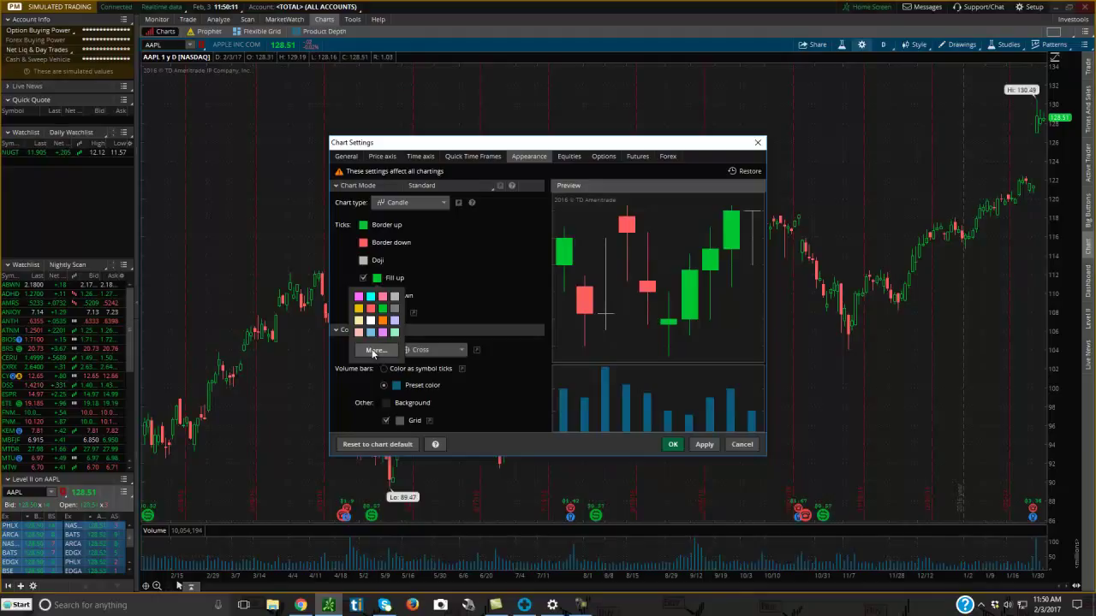
pyautogui.click(374, 351)
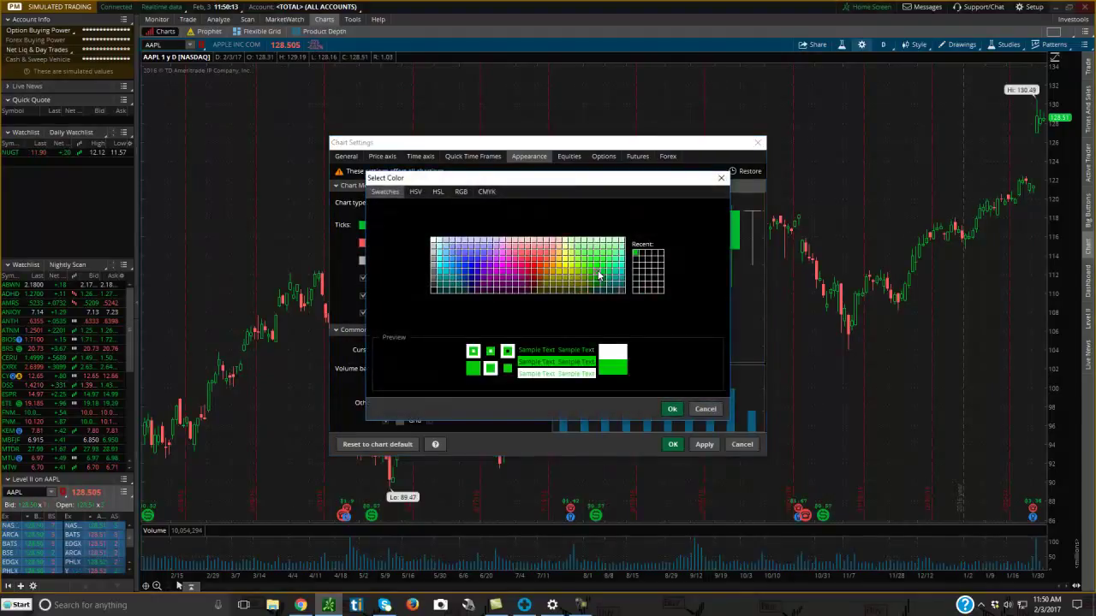
pyautogui.click(671, 409)
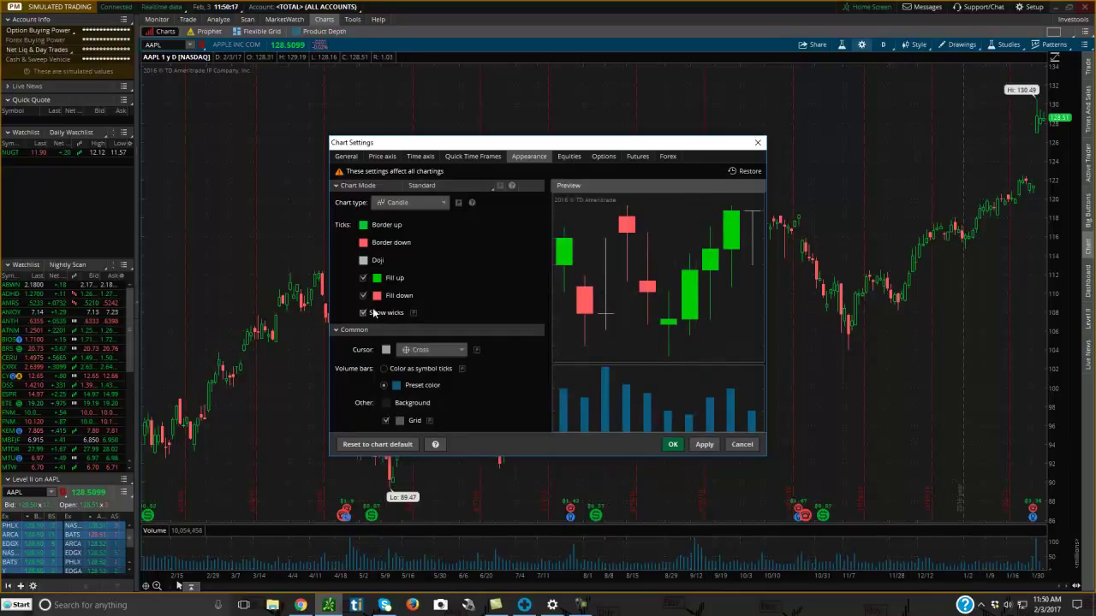
pyautogui.click(703, 445)
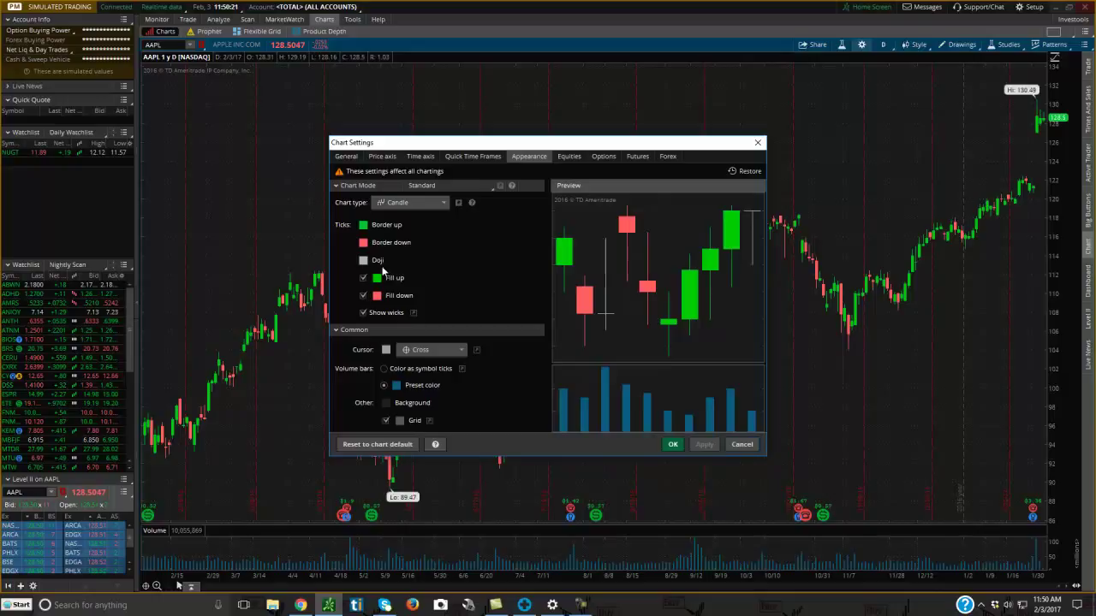
pyautogui.click(377, 296)
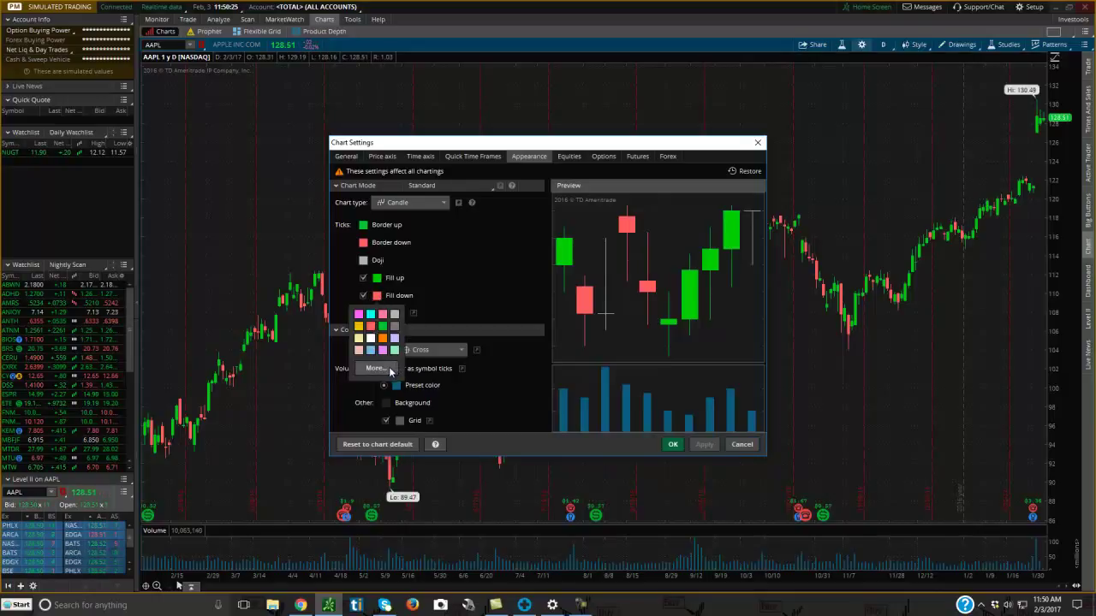
pyautogui.click(390, 370)
pyautogui.click(528, 274)
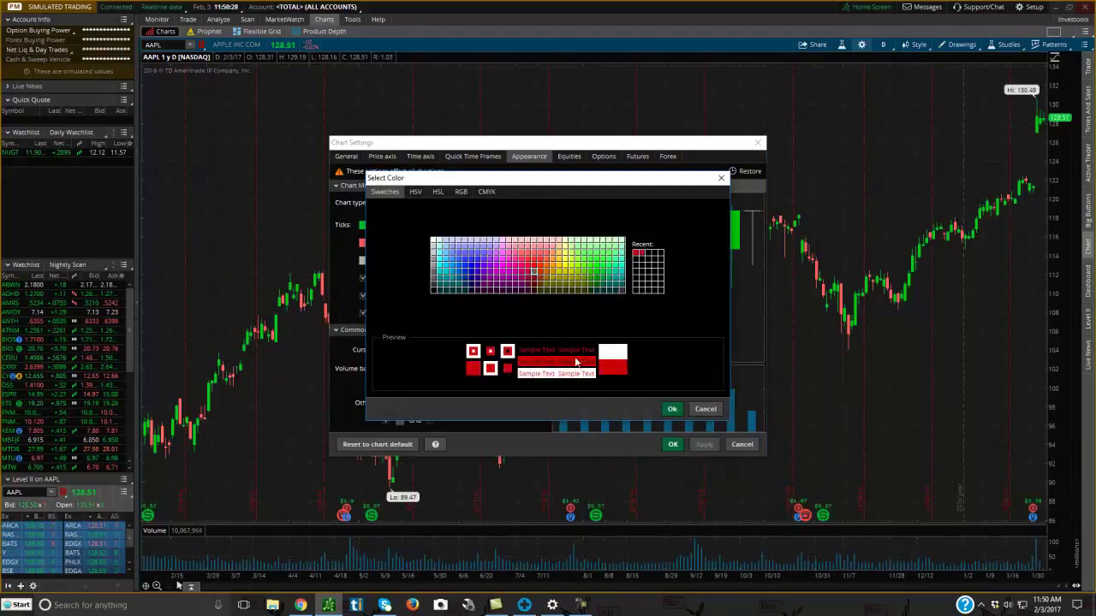
pyautogui.click(670, 408)
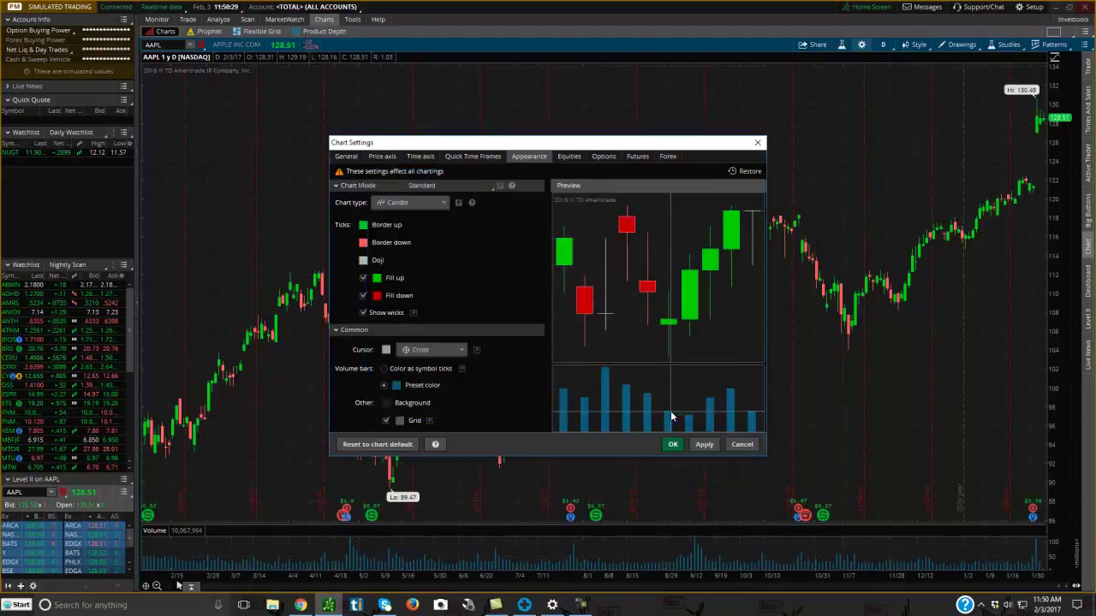
pyautogui.click(704, 445)
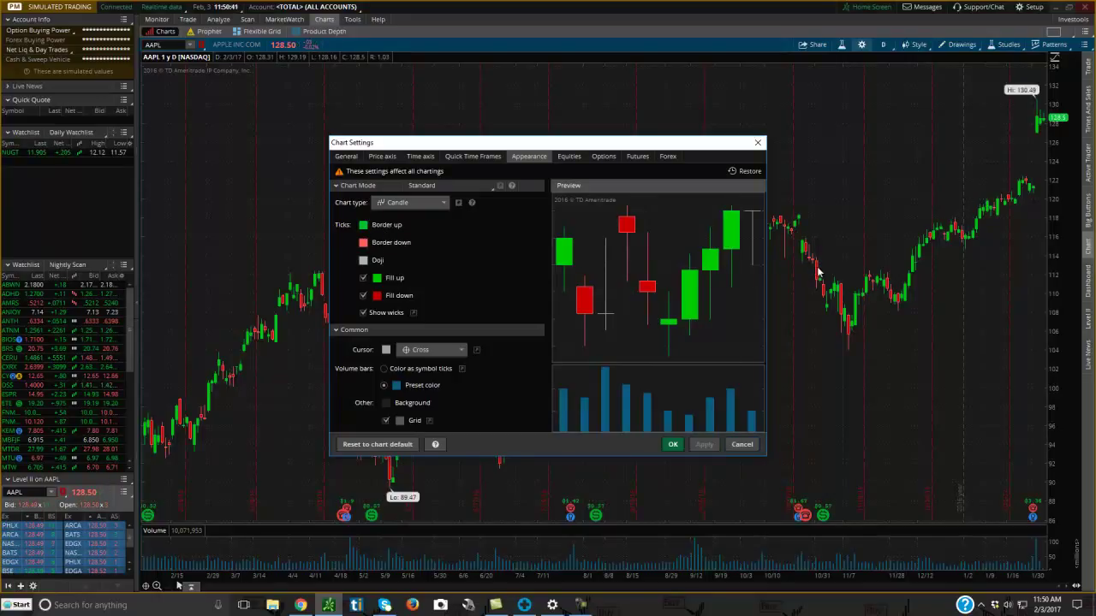
# Step: Set the up-candle border colour to green and the down-candle border to red, applying each
pyautogui.click(364, 225)
pyautogui.click(362, 297)
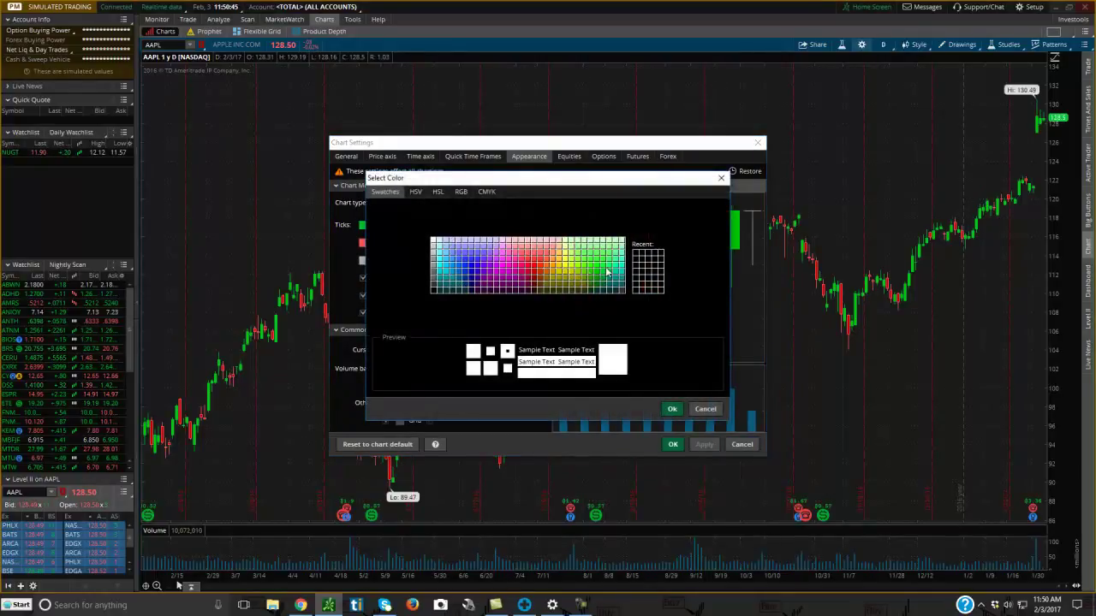
pyautogui.click(603, 275)
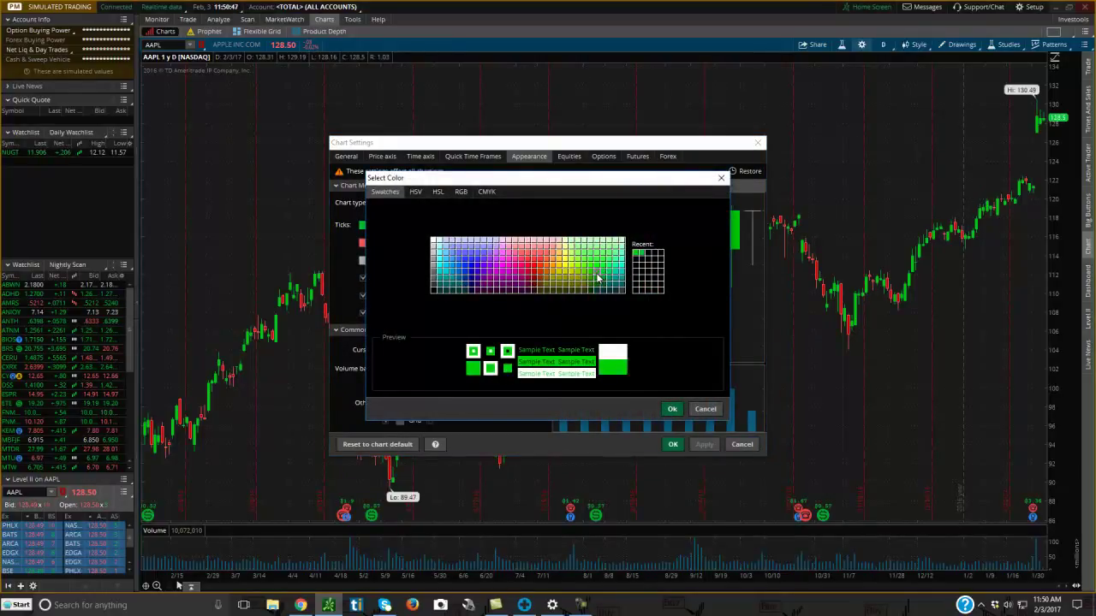
pyautogui.click(672, 408)
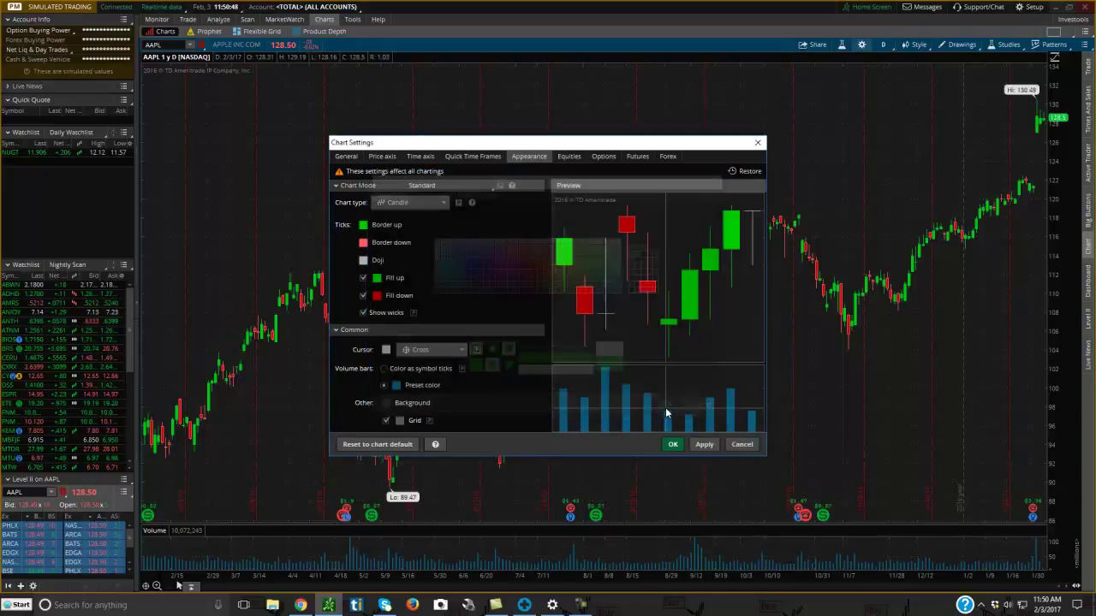
pyautogui.click(706, 445)
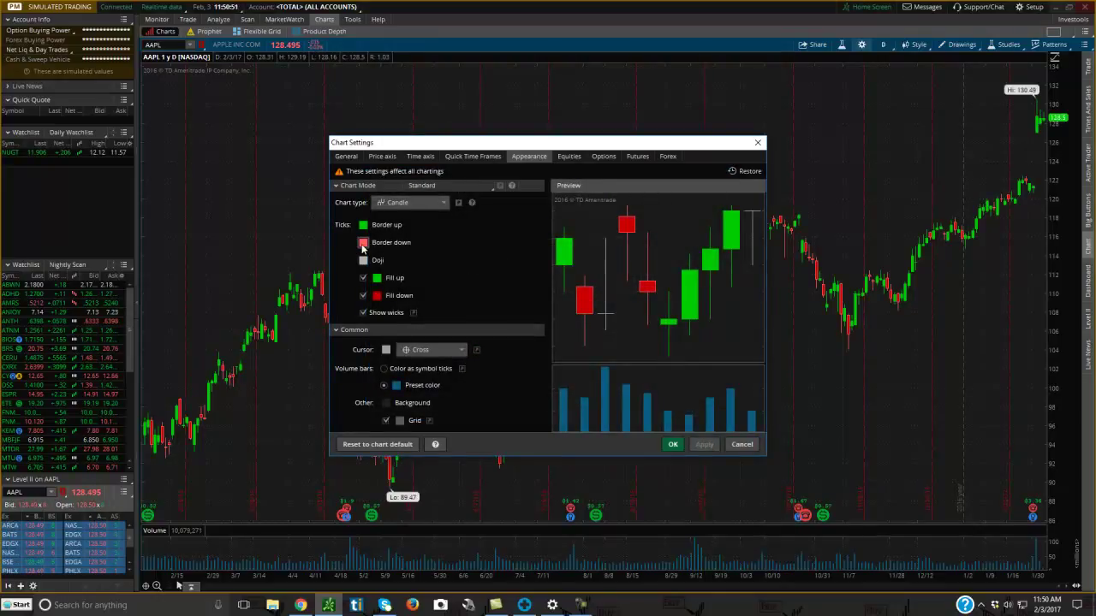
pyautogui.click(363, 244)
pyautogui.click(359, 313)
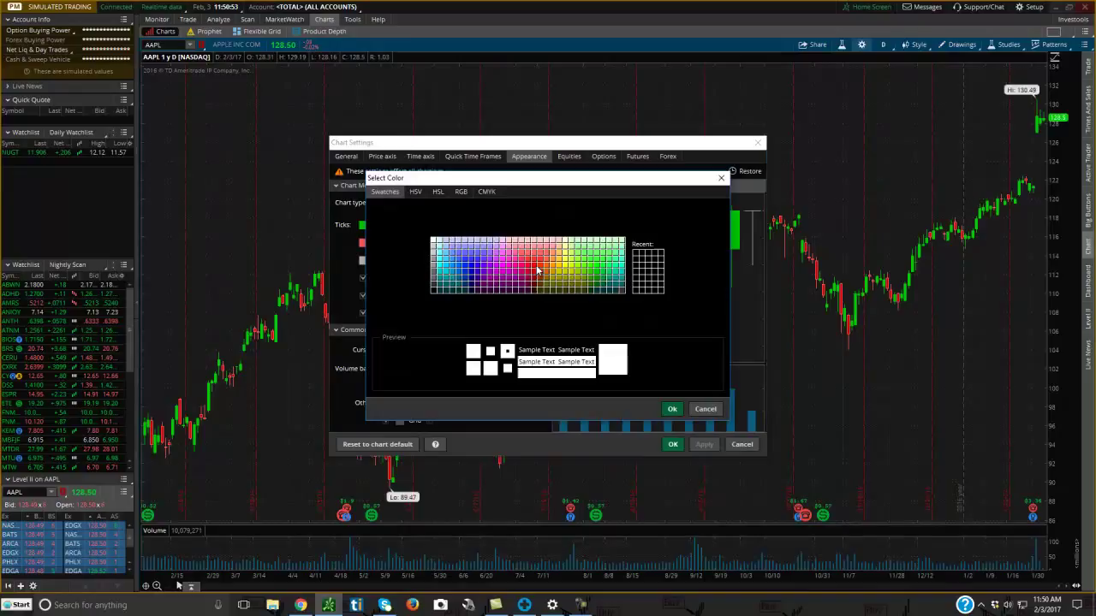
pyautogui.click(534, 269)
pyautogui.click(672, 408)
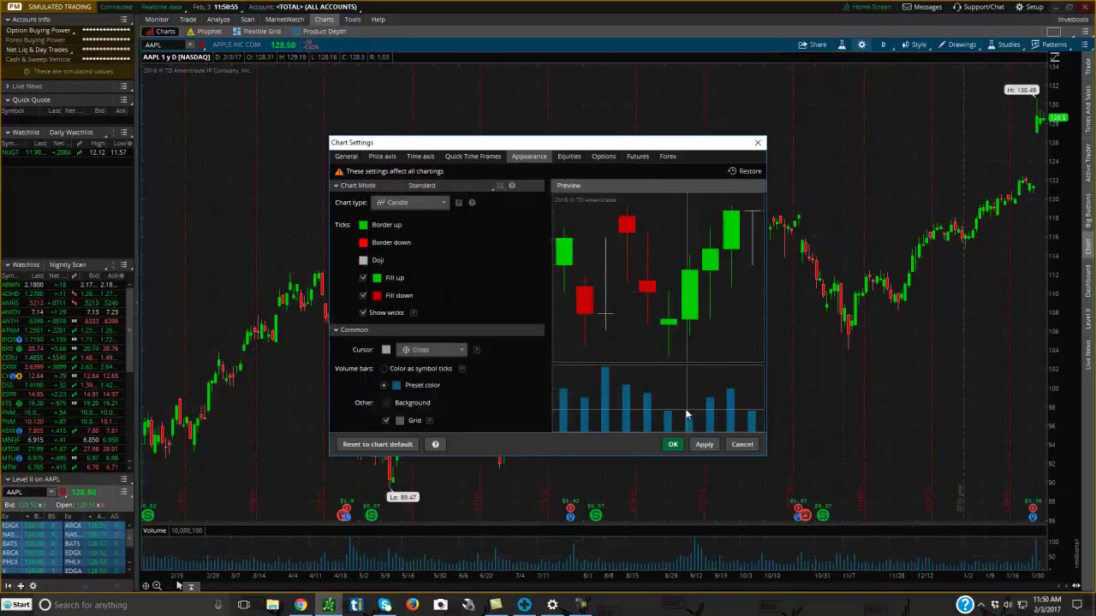
pyautogui.click(703, 445)
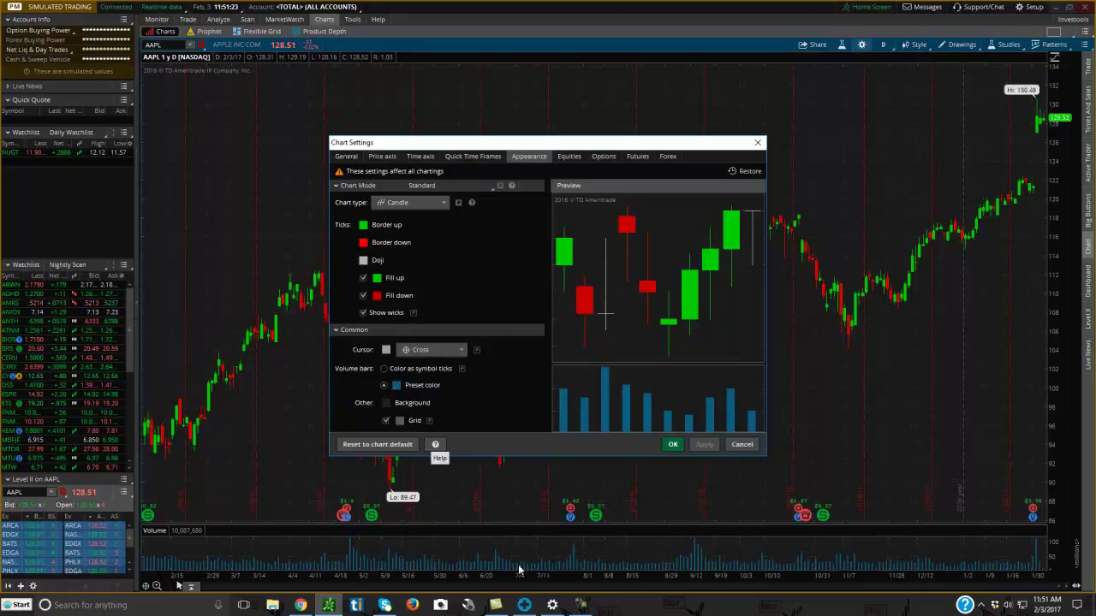
# Step: Switch Volume bars to 'Color as symbol ticks' and apply the change
pyautogui.click(385, 369)
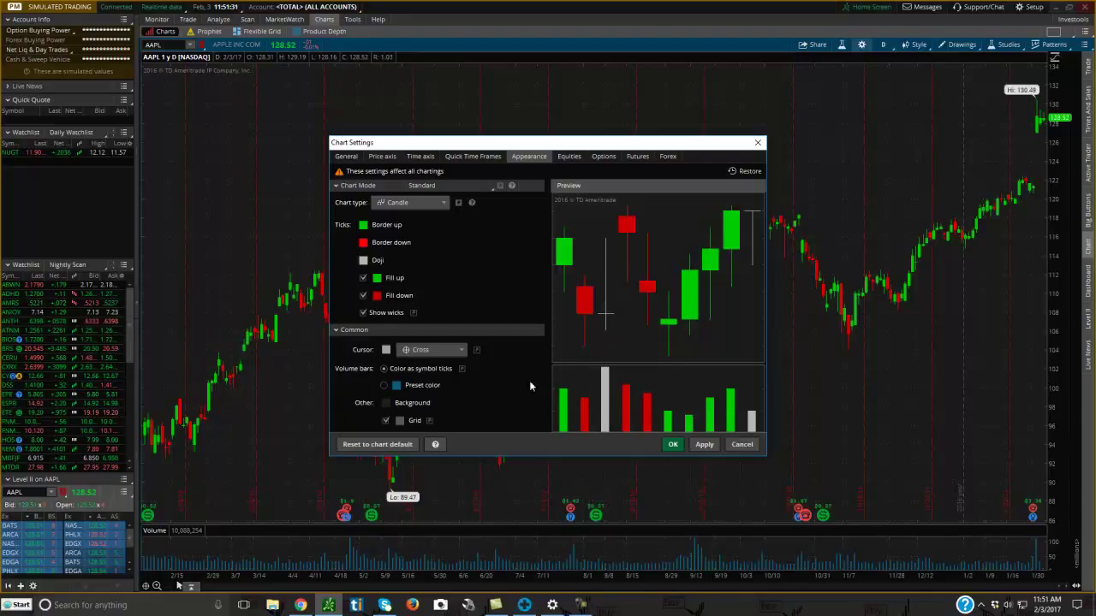
pyautogui.click(702, 446)
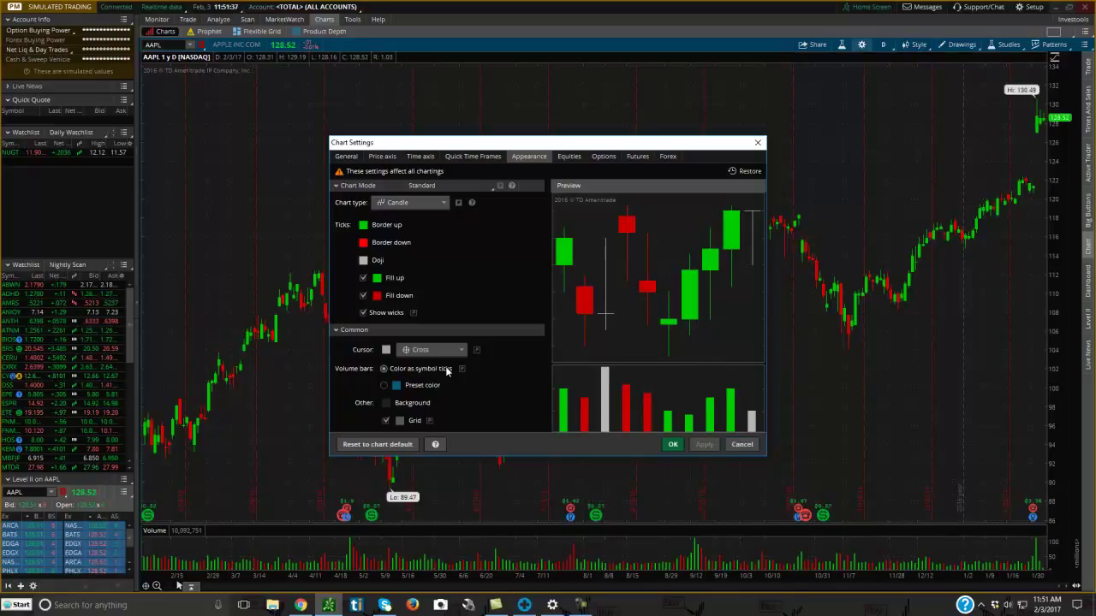
pyautogui.click(386, 403)
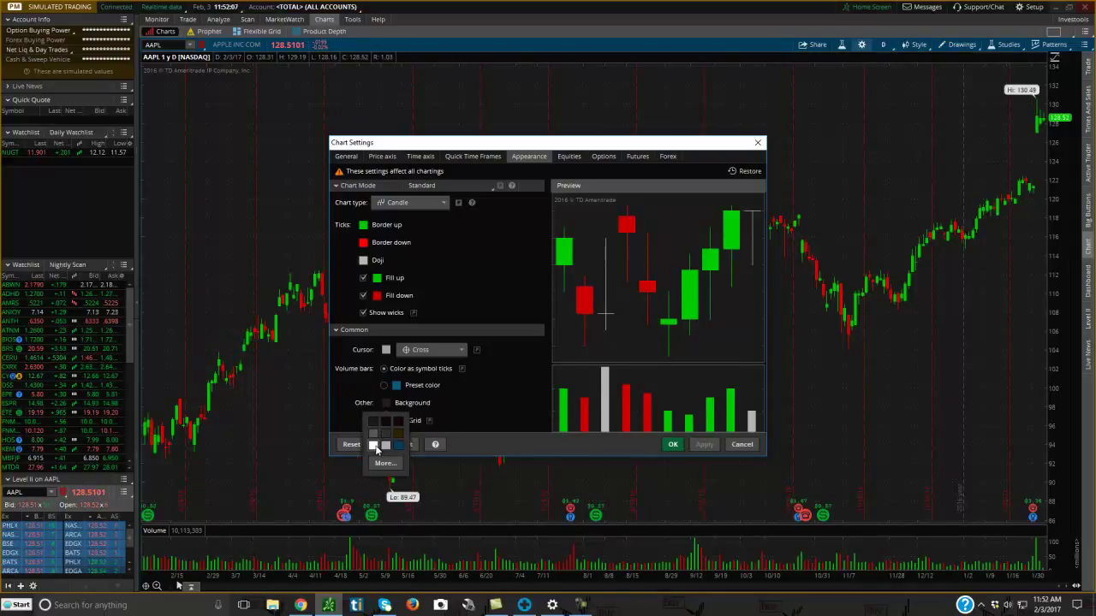
# Step: Set the chart background swatch to white and uncheck Grid, applying both changes
pyautogui.click(374, 445)
pyautogui.click(386, 402)
pyautogui.click(373, 445)
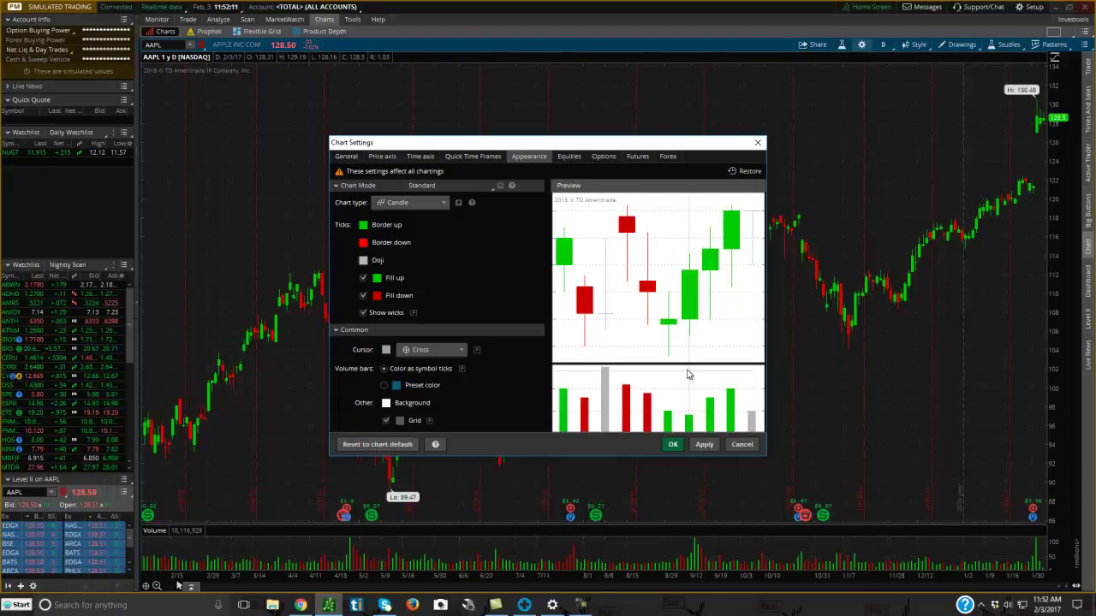
pyautogui.click(707, 444)
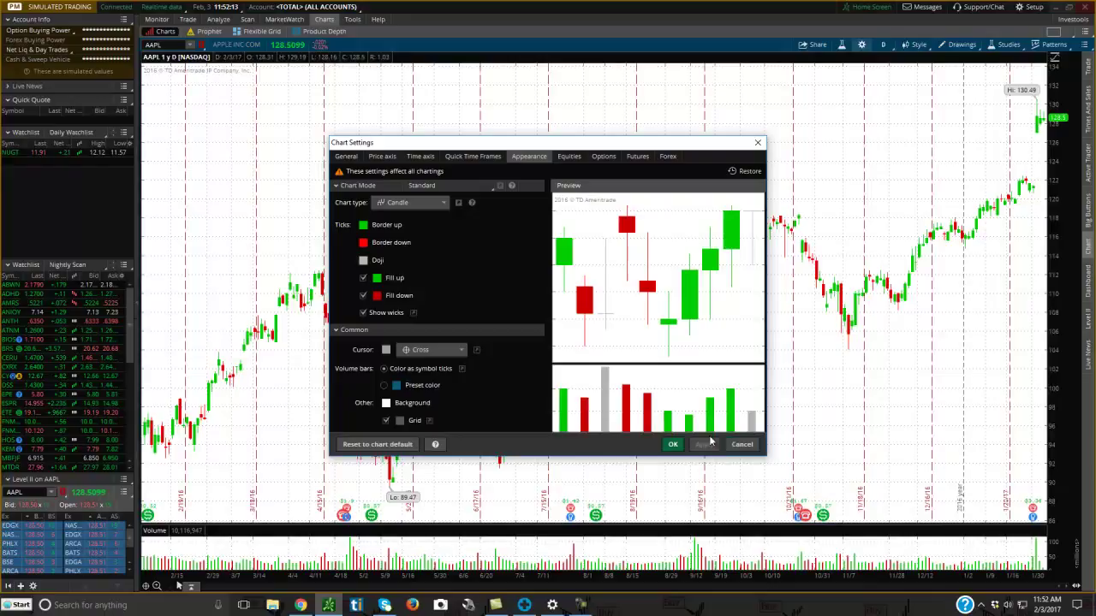
pyautogui.click(386, 422)
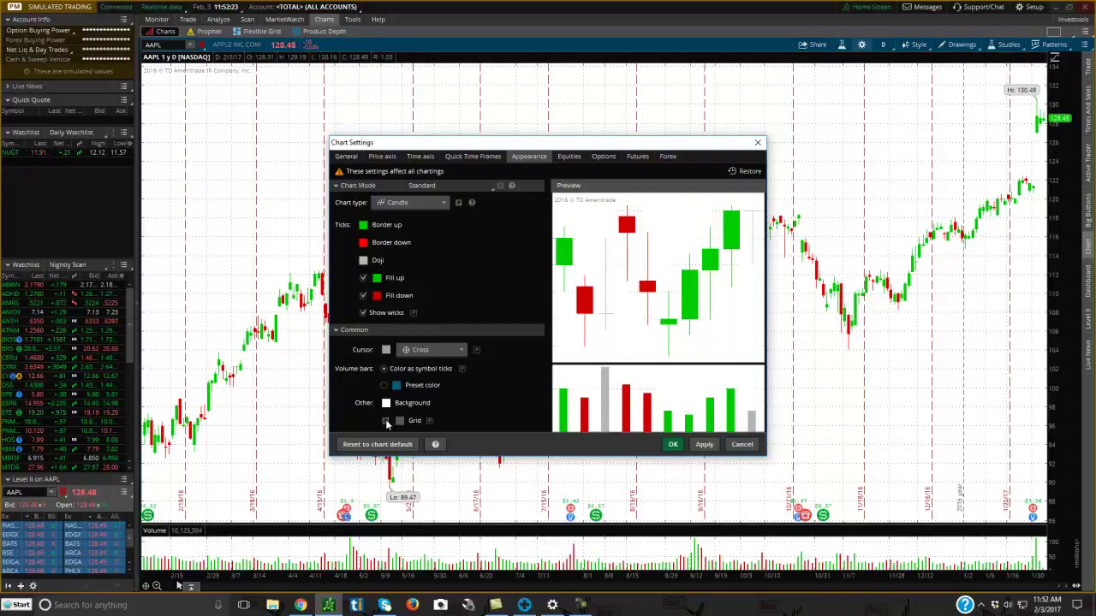
pyautogui.click(704, 444)
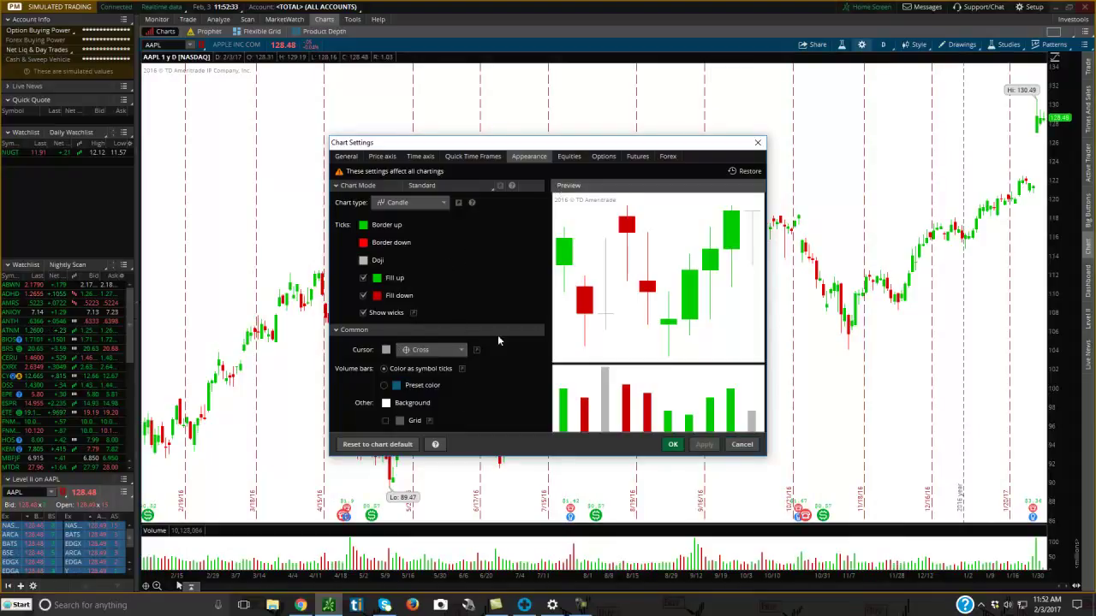
# Step: Close Chart Settings with OK and save the chart style as 'Test', including patterns and studies
pyautogui.click(672, 445)
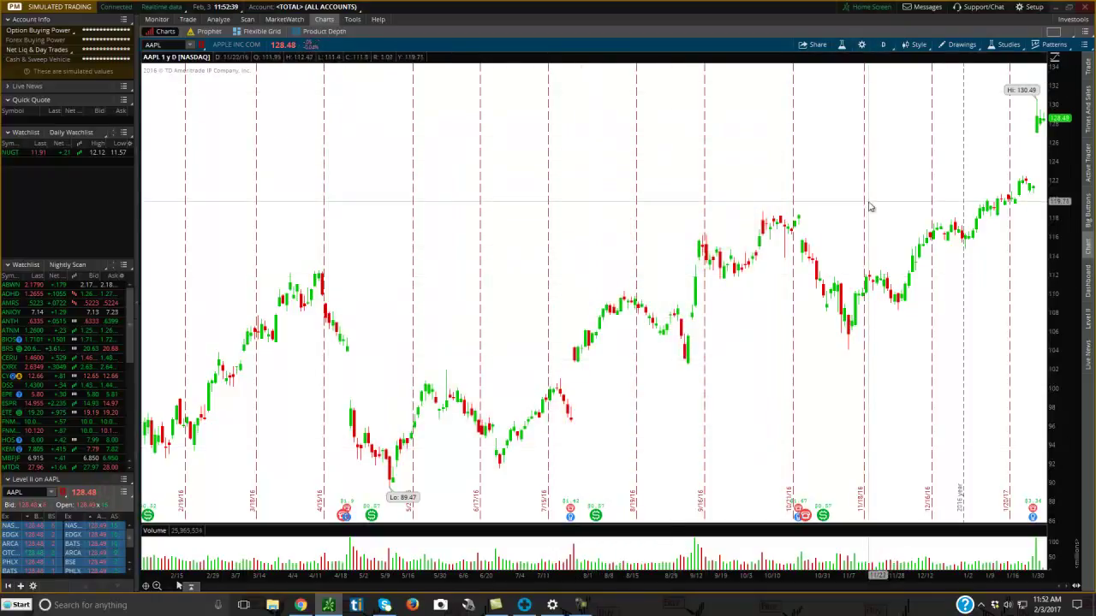
pyautogui.click(916, 46)
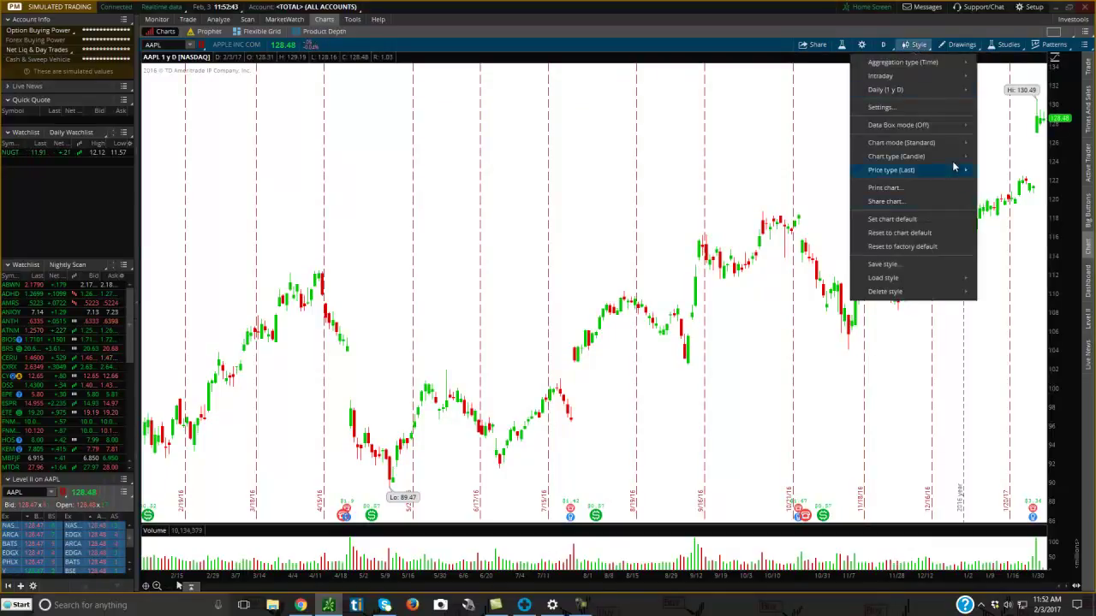
pyautogui.click(920, 269)
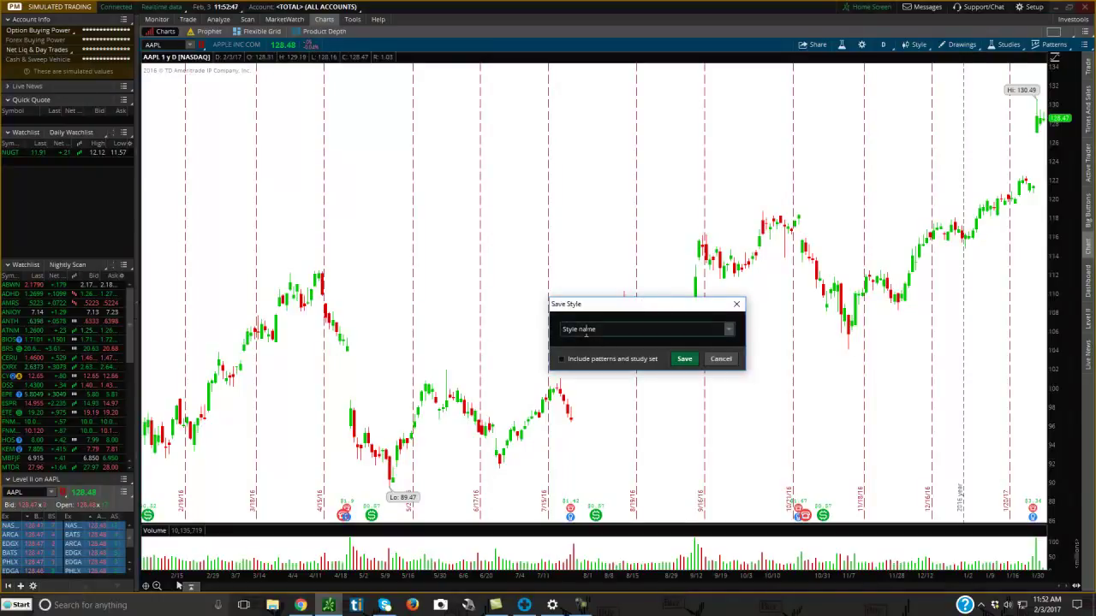
pyautogui.click(648, 326)
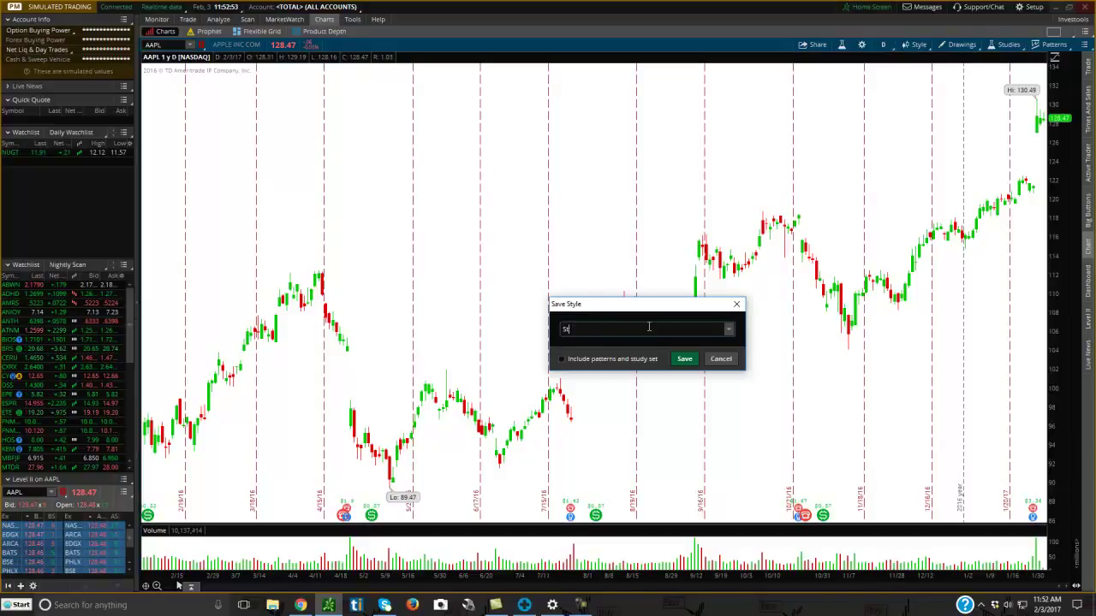
pyautogui.press('BackSpace')
pyautogui.press('BackSpace')
pyautogui.write('Tes')
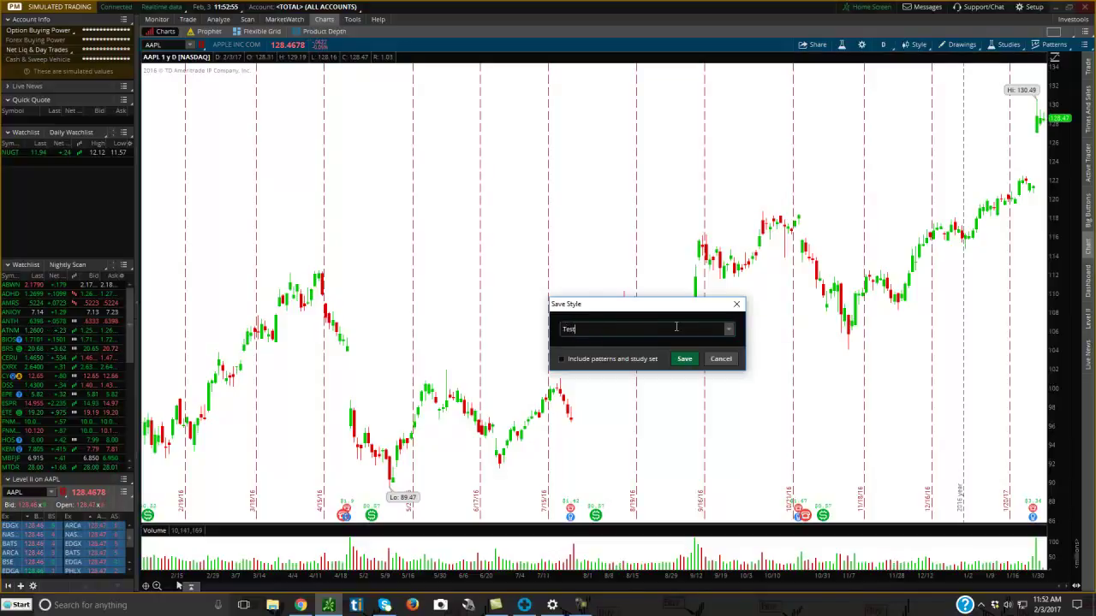
pyautogui.click(561, 360)
pyautogui.click(690, 359)
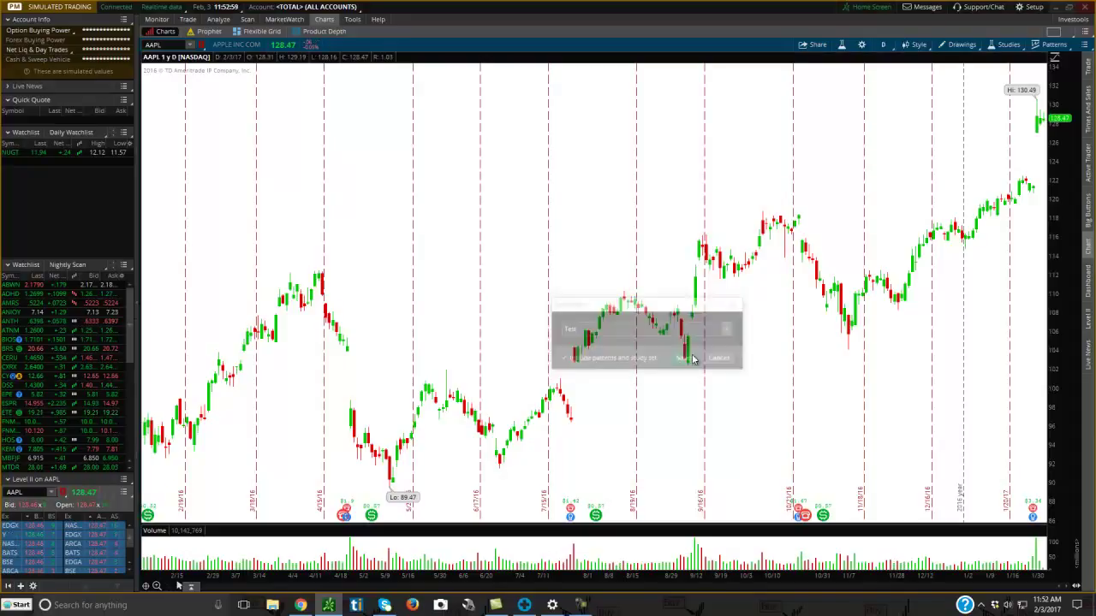
# Step: Load the Momentum chart style and zoom into the latest hours of the intraday chart
pyautogui.click(918, 44)
pyautogui.moveTo(934, 292)
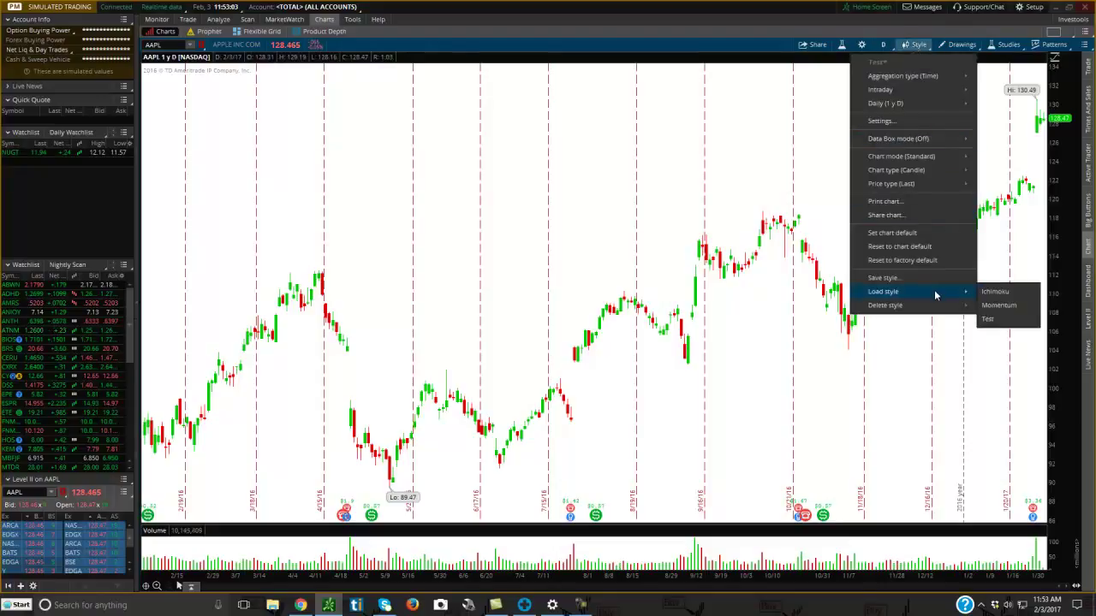
pyautogui.click(1004, 308)
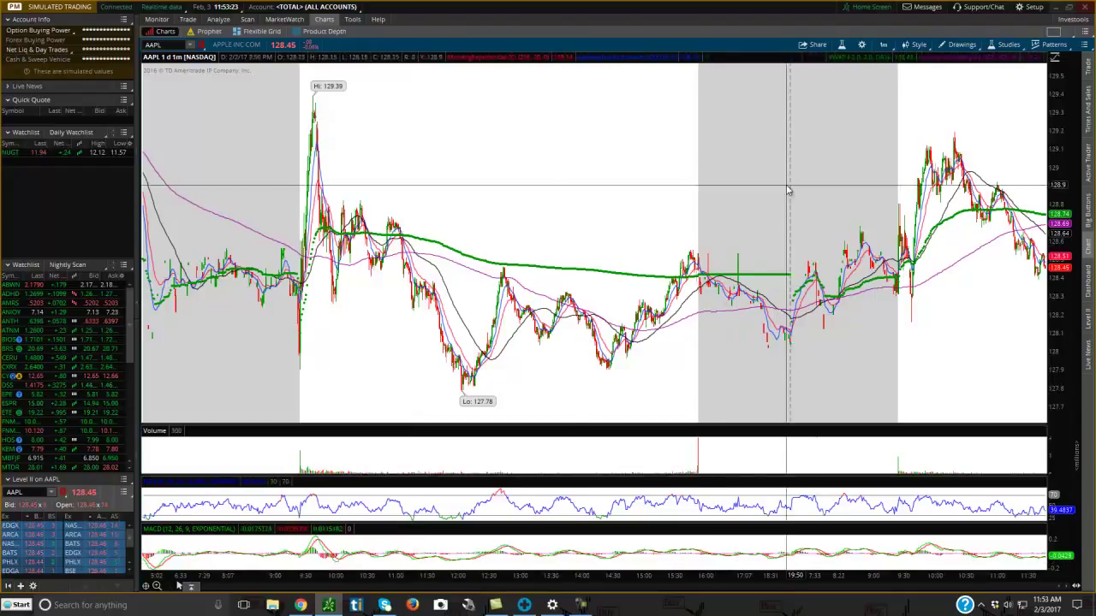
pyautogui.scroll(3, 640, 268)
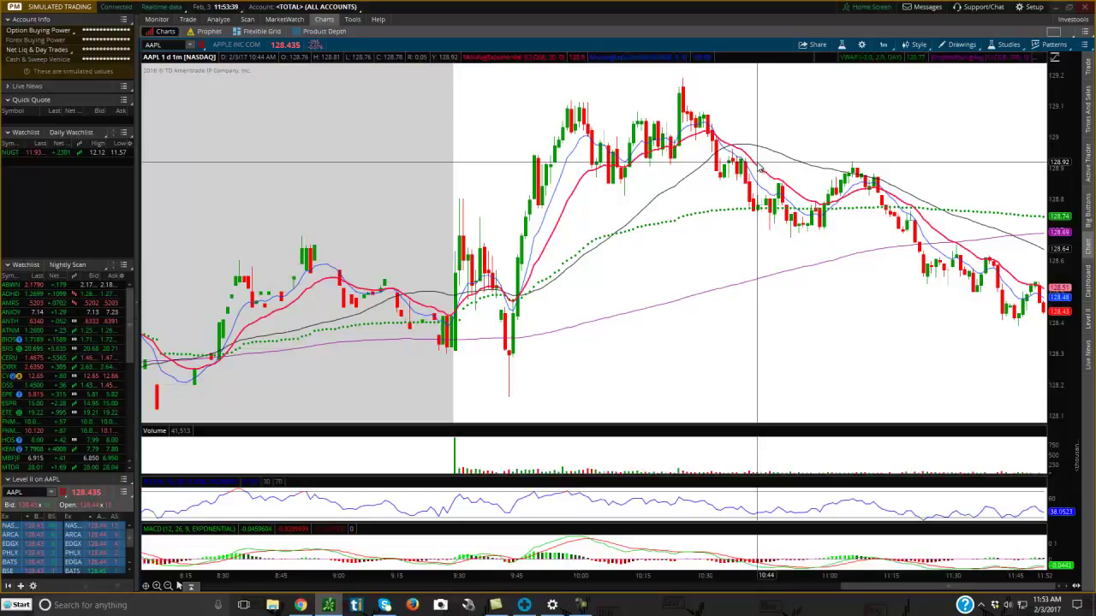
# Step: Switch to a 1x2 chart grid and link the new right cell to the Red group
pyautogui.click(1053, 32)
pyautogui.click(1007, 50)
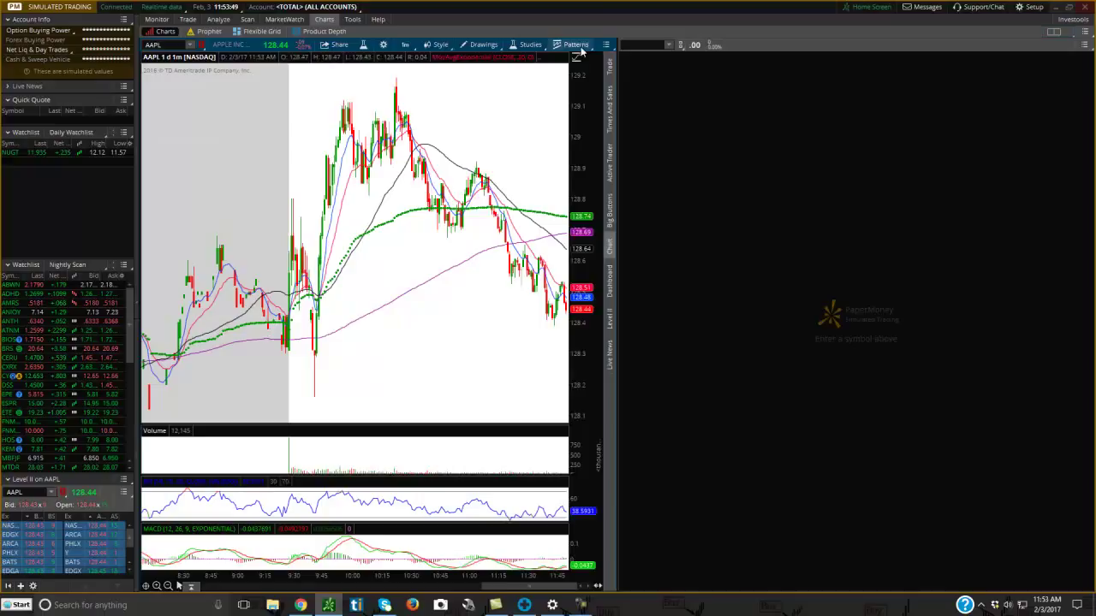
pyautogui.click(680, 46)
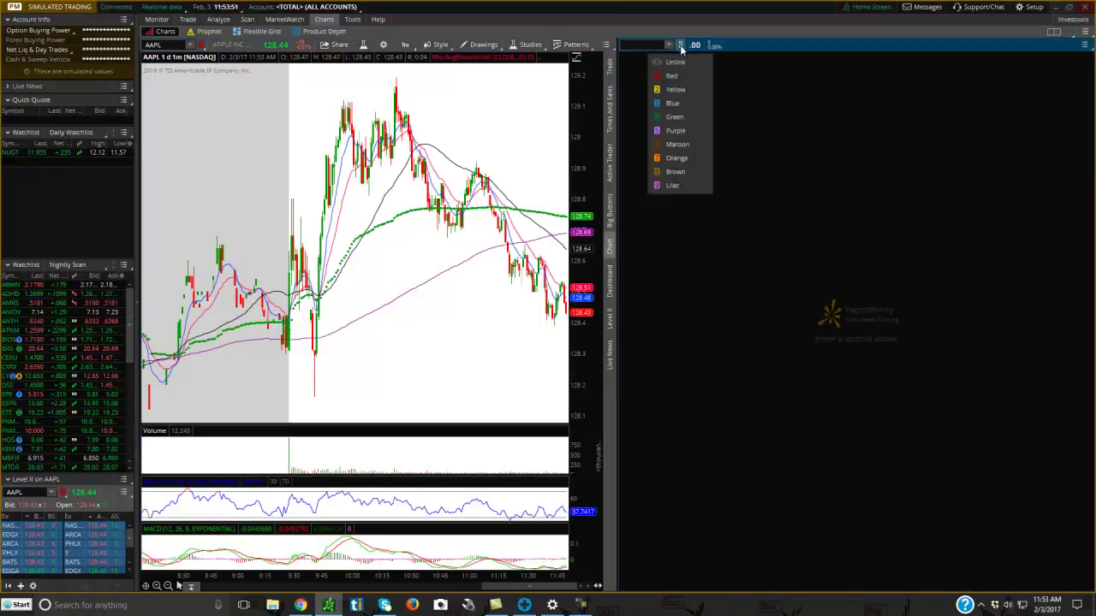
pyautogui.click(673, 77)
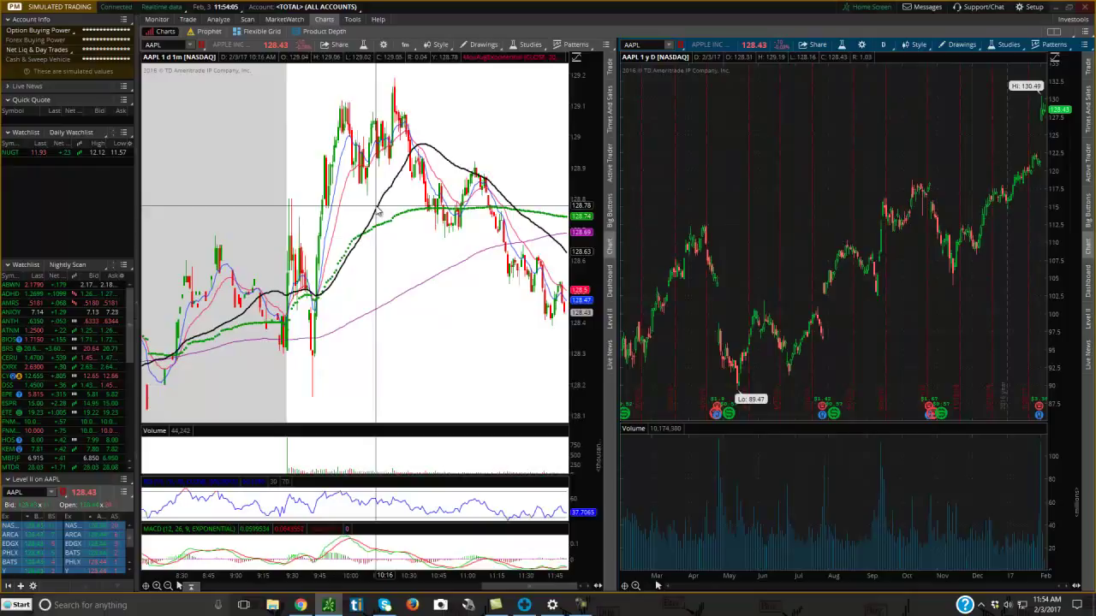
# Step: Load the Momentum style on the right AAPL chart
pyautogui.click(916, 47)
pyautogui.moveTo(904, 283)
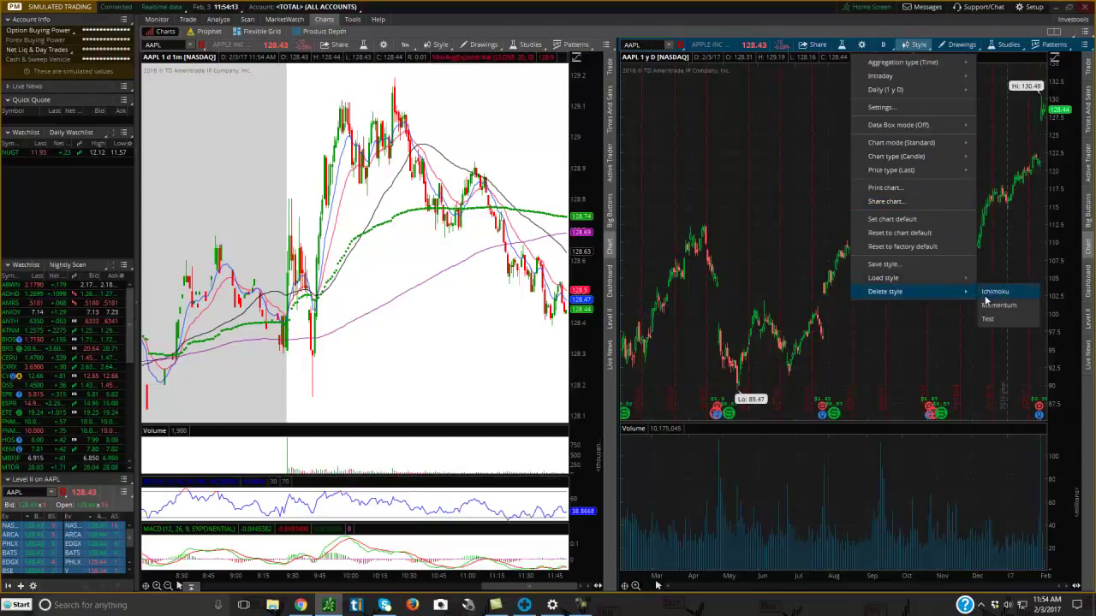
pyautogui.moveTo(967, 282)
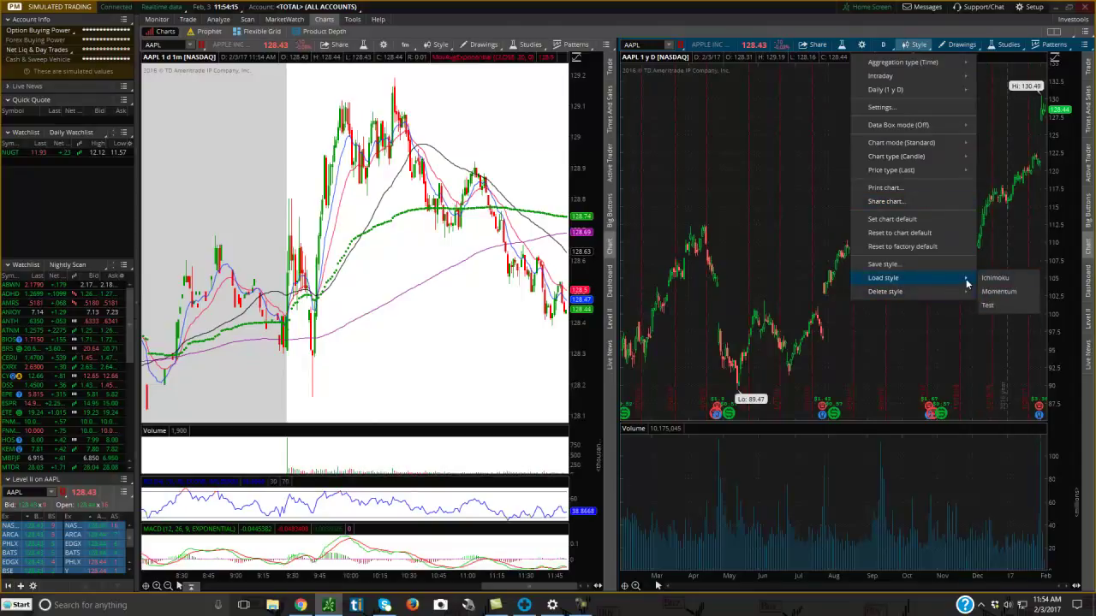
pyautogui.click(999, 294)
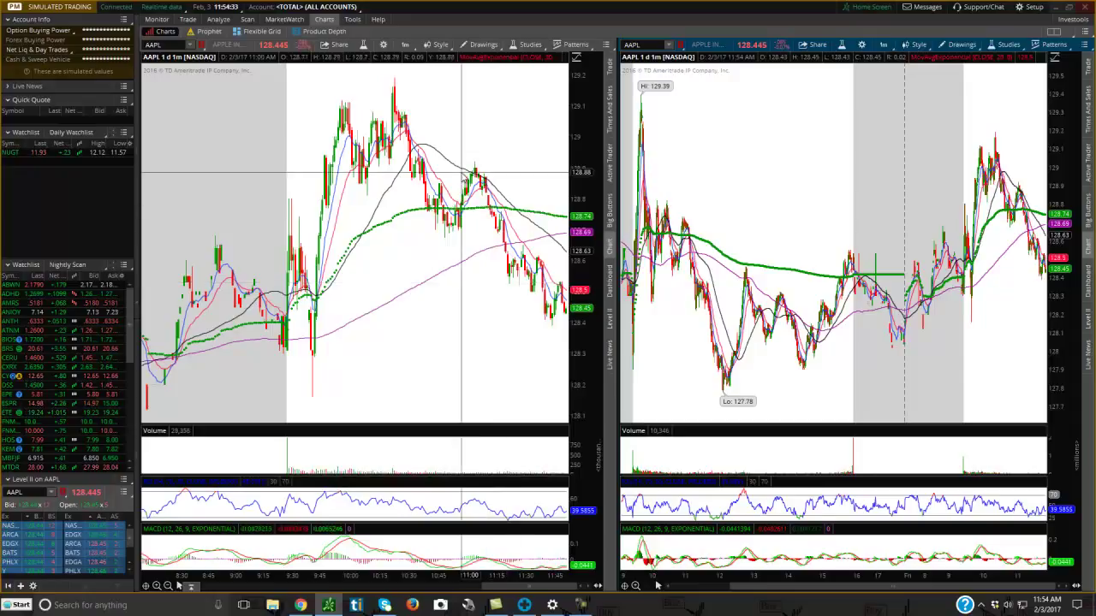
# Step: Return to a single 1x1 chart and load the one-year daily style
pyautogui.click(1058, 33)
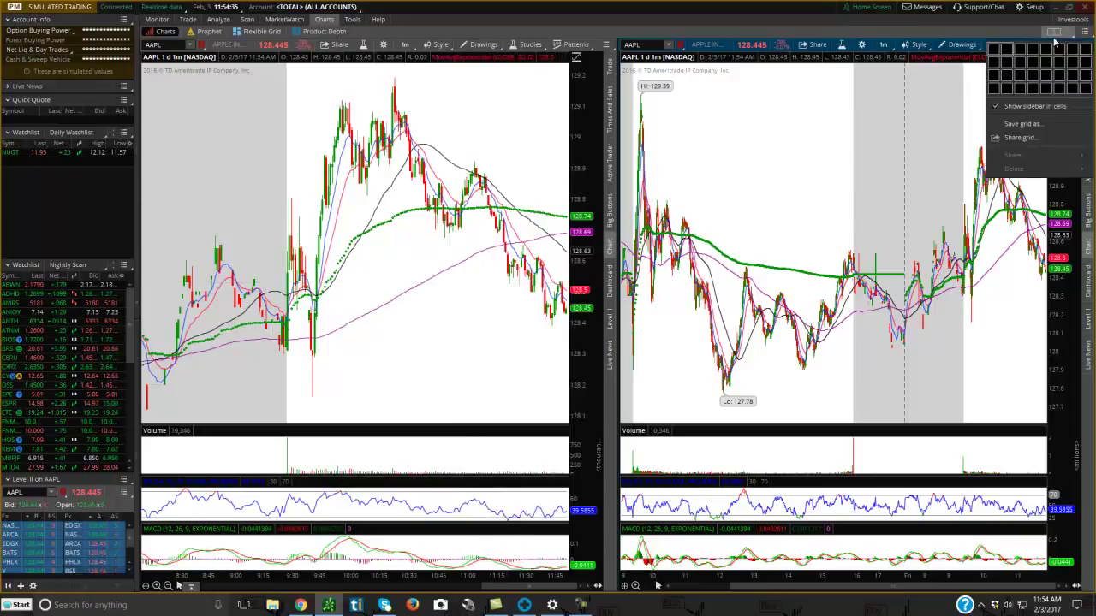
pyautogui.click(1002, 48)
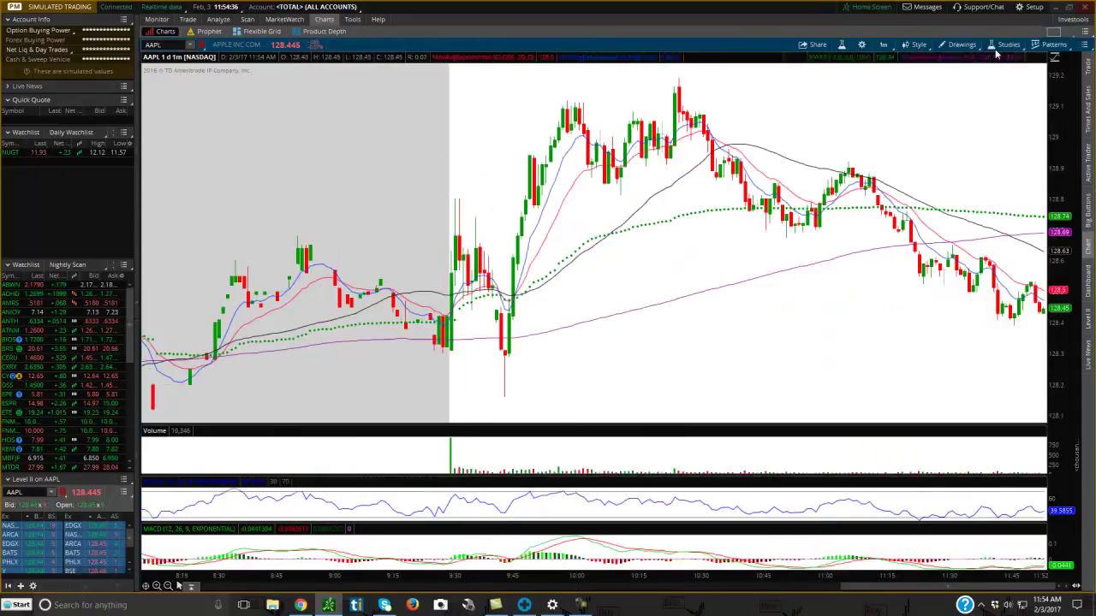
pyautogui.click(915, 45)
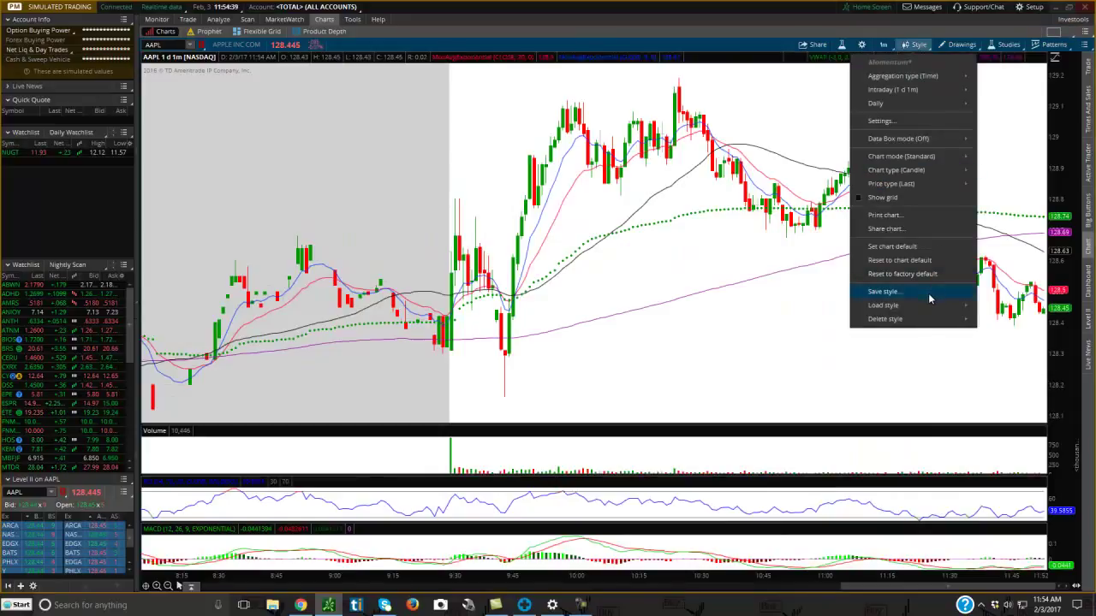
pyautogui.moveTo(929, 305)
pyautogui.click(1012, 337)
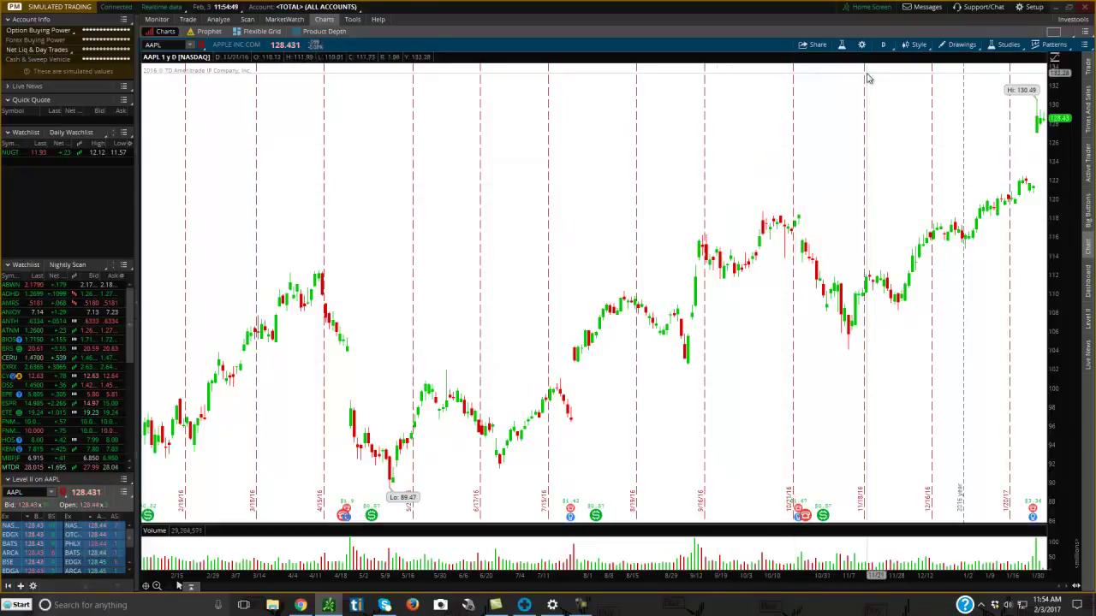
# Step: Delete the saved Test style, leaving only Ichimoku and Momentum
pyautogui.click(910, 47)
pyautogui.moveTo(915, 296)
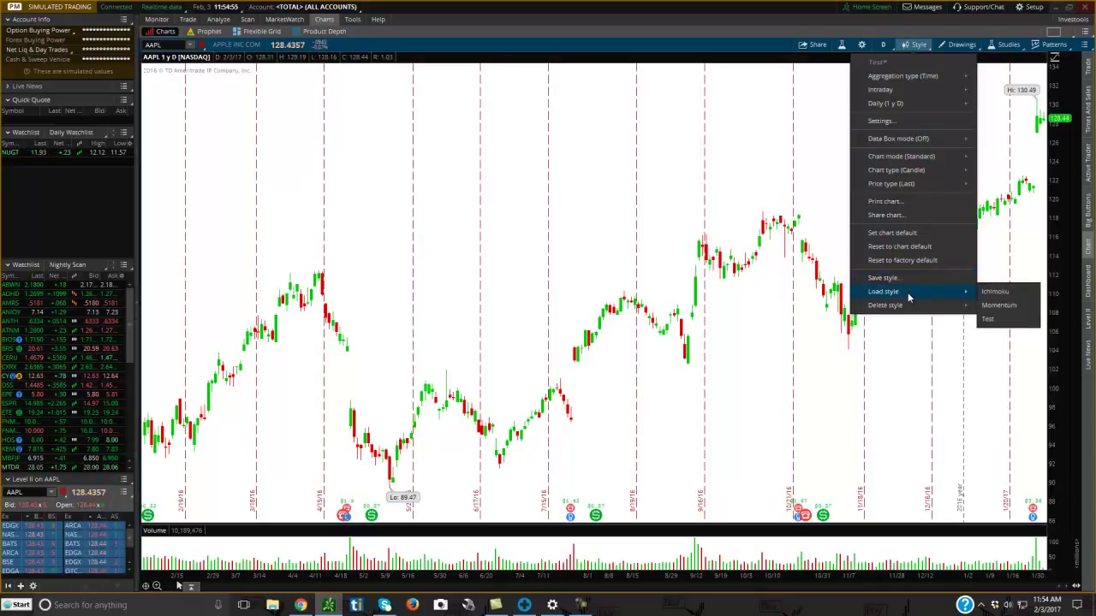
pyautogui.moveTo(956, 308)
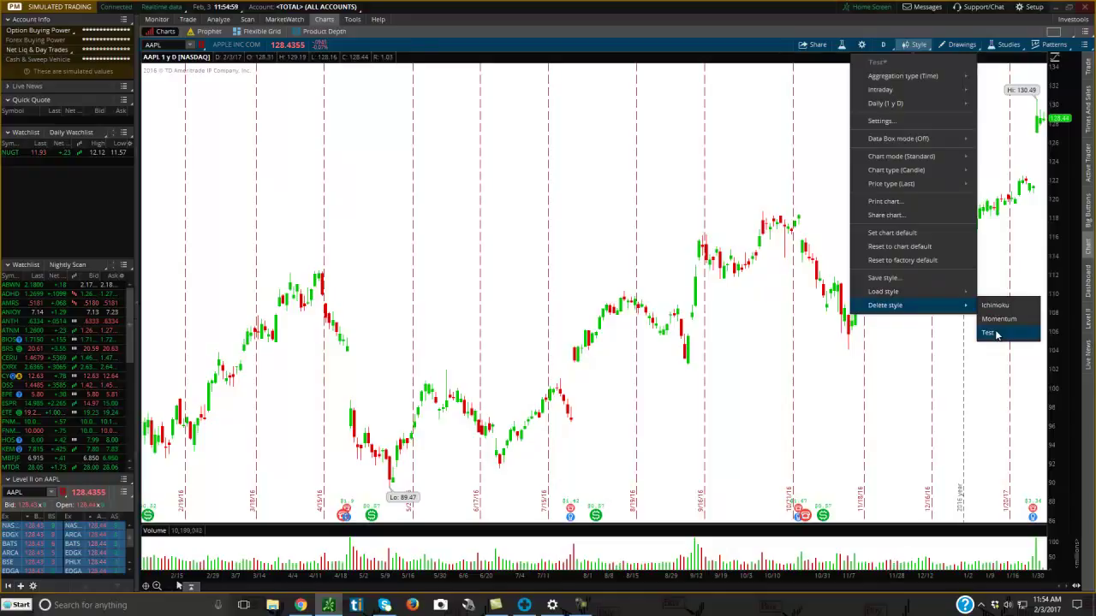
pyautogui.click(989, 333)
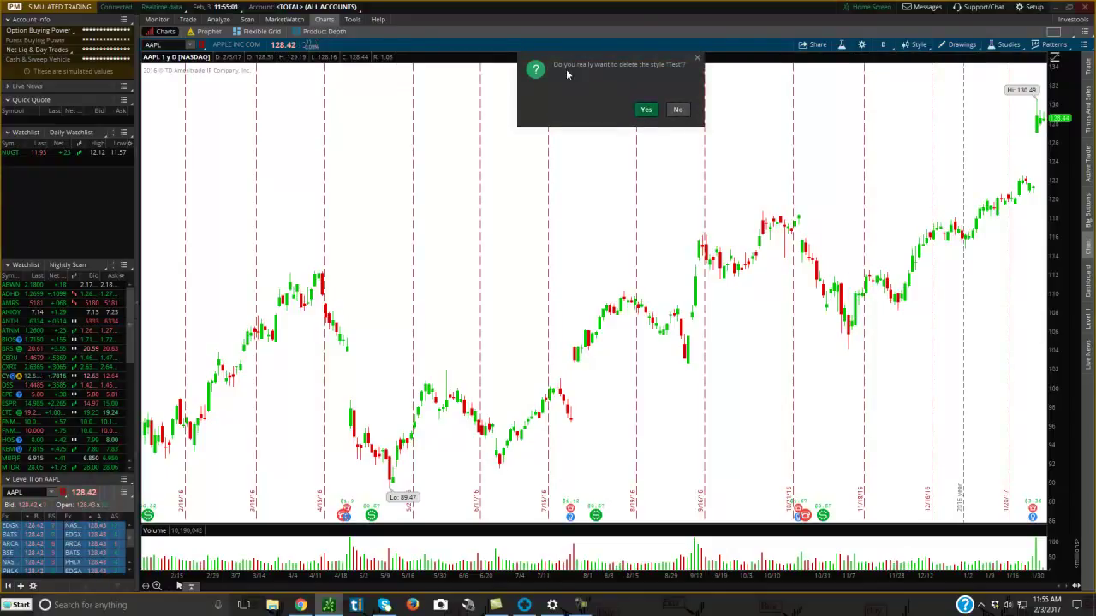
pyautogui.click(646, 110)
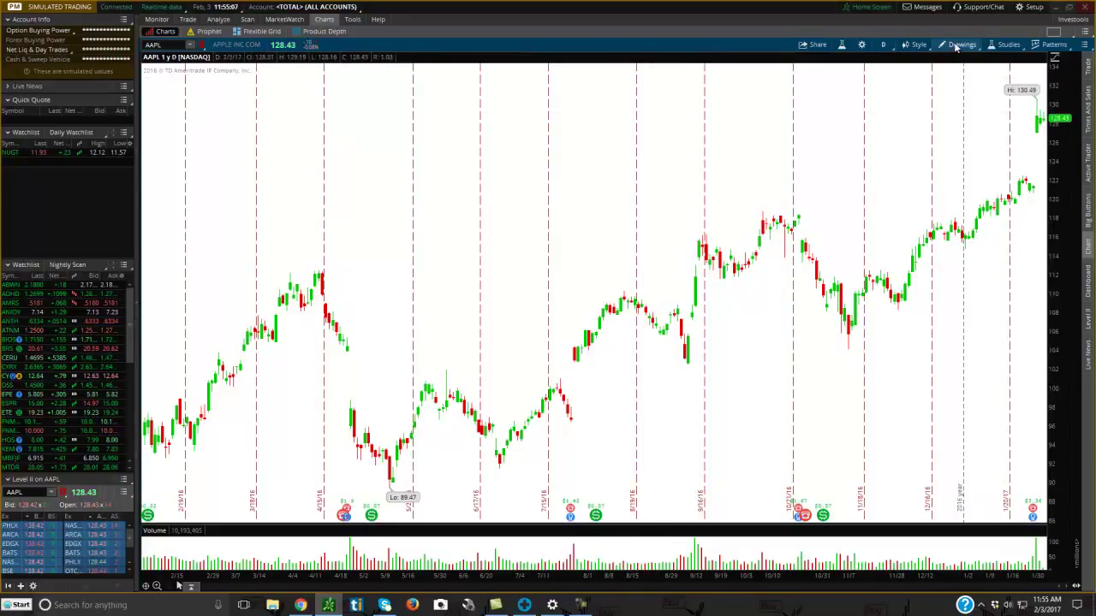
pyautogui.click(914, 44)
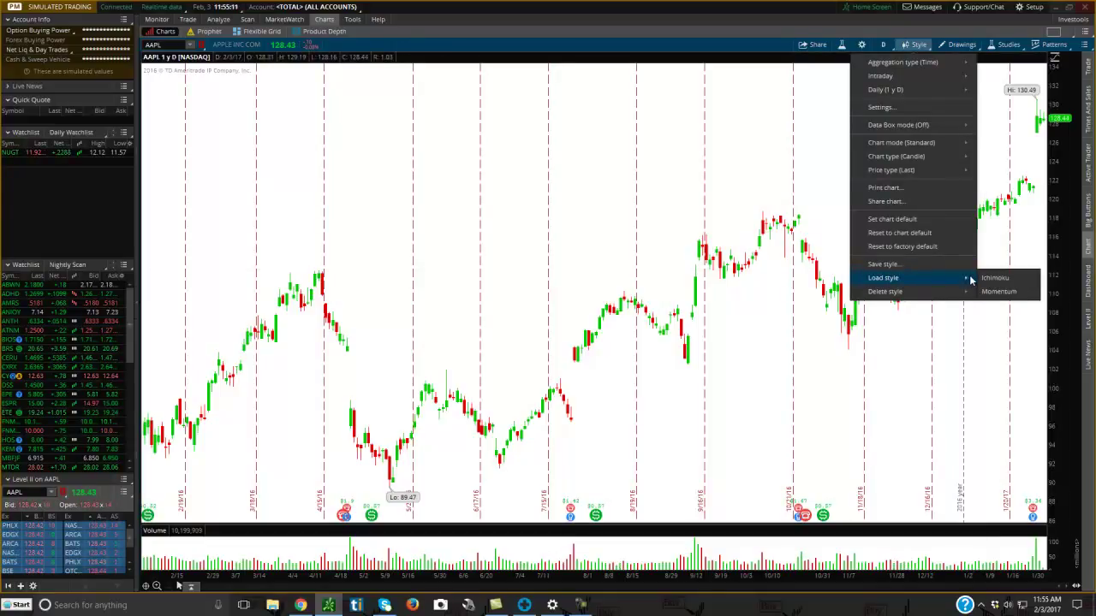
# Step: Apply the Momentum style, switch to a 1x2 grid, and load AAPL in the right pane
pyautogui.click(998, 291)
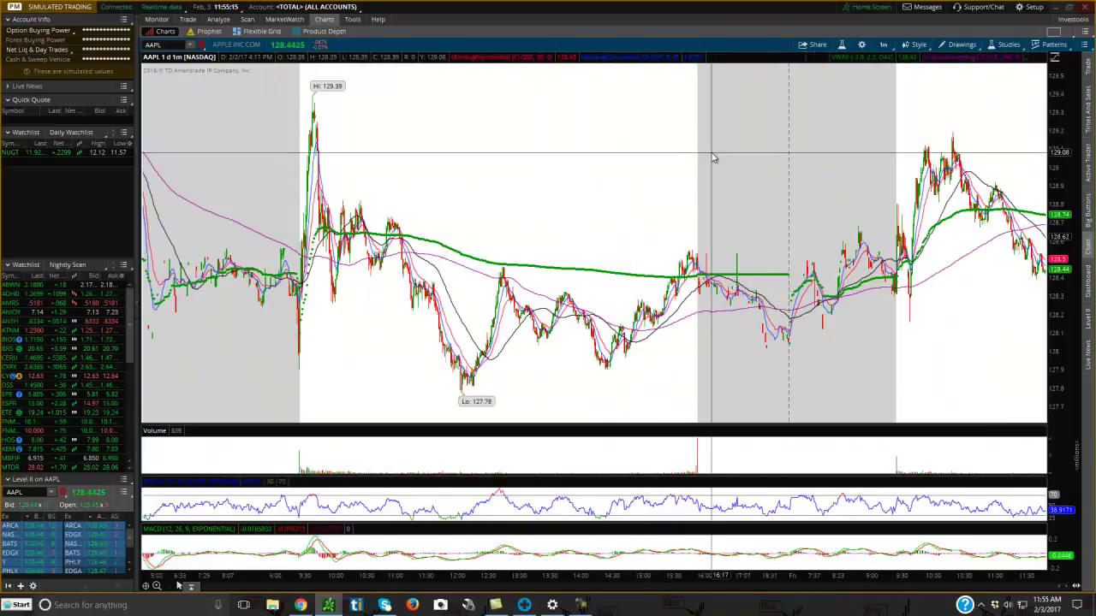
pyautogui.click(1067, 38)
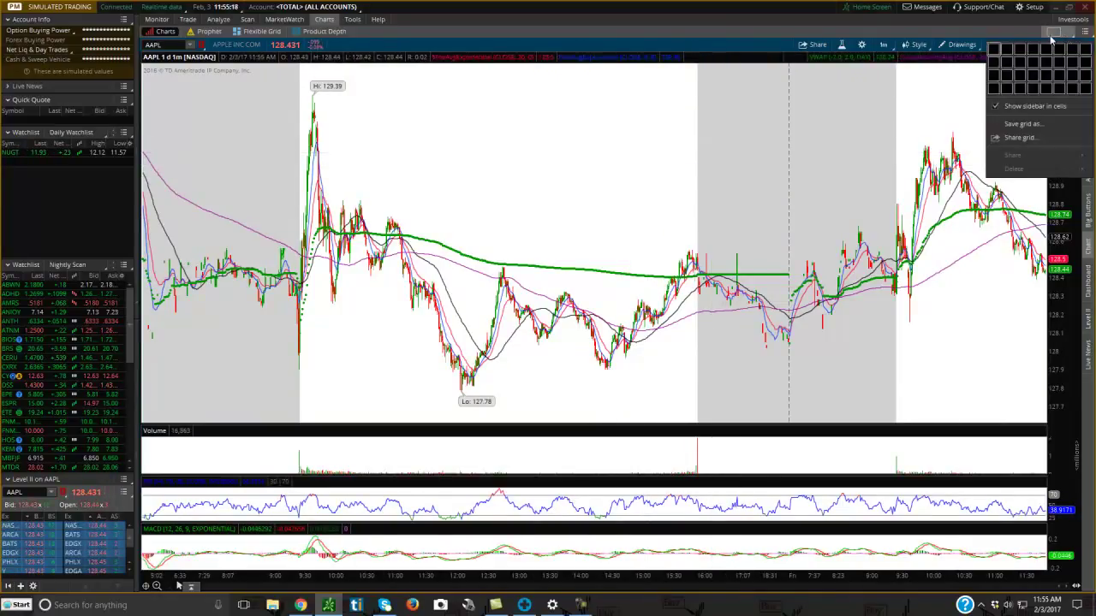
pyautogui.click(1010, 55)
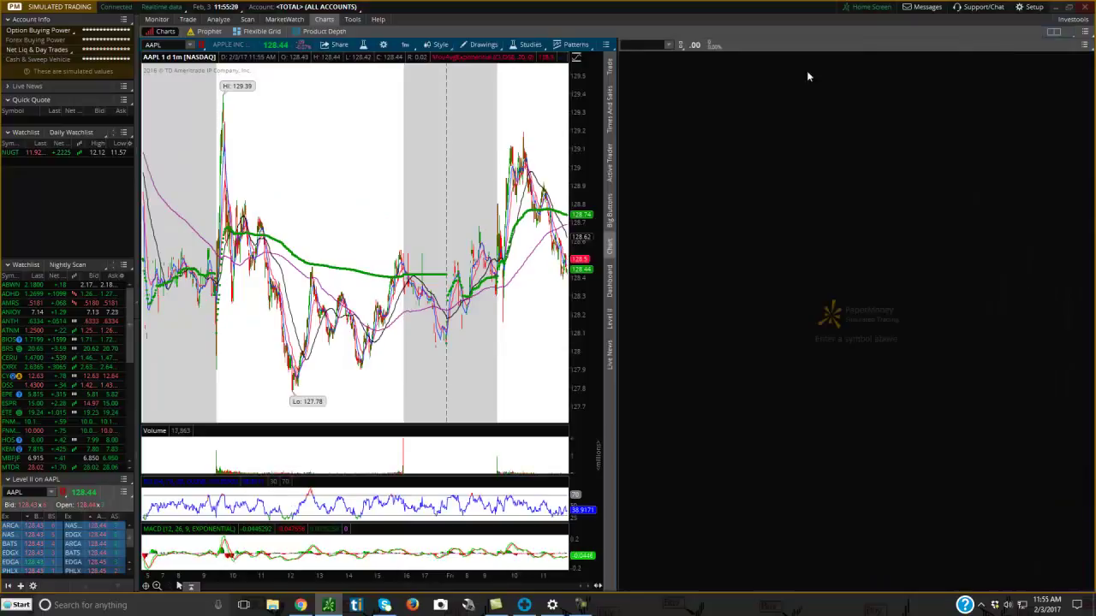
pyautogui.click(680, 48)
pyautogui.click(677, 83)
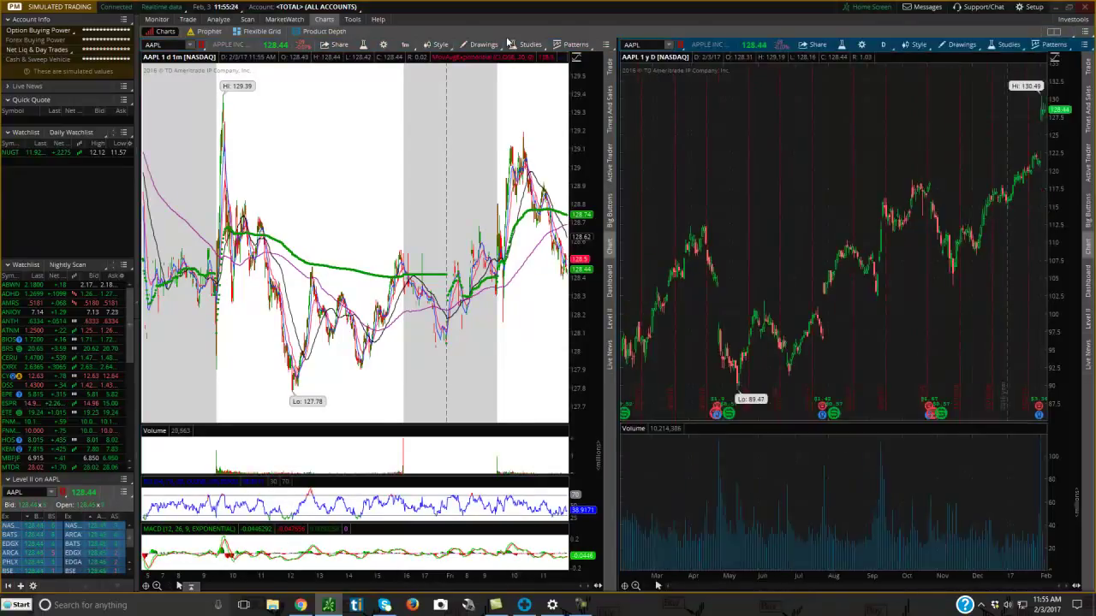
# Step: Link both charts to the yellow group and apply Momentum to the right chart
pyautogui.click(202, 44)
pyautogui.click(205, 90)
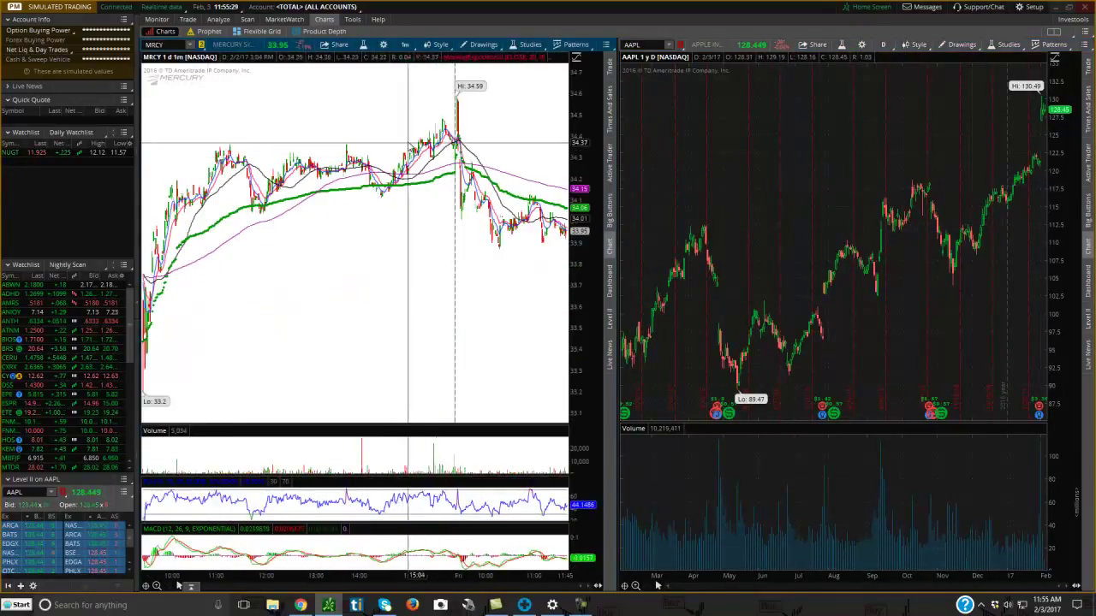
pyautogui.click(680, 47)
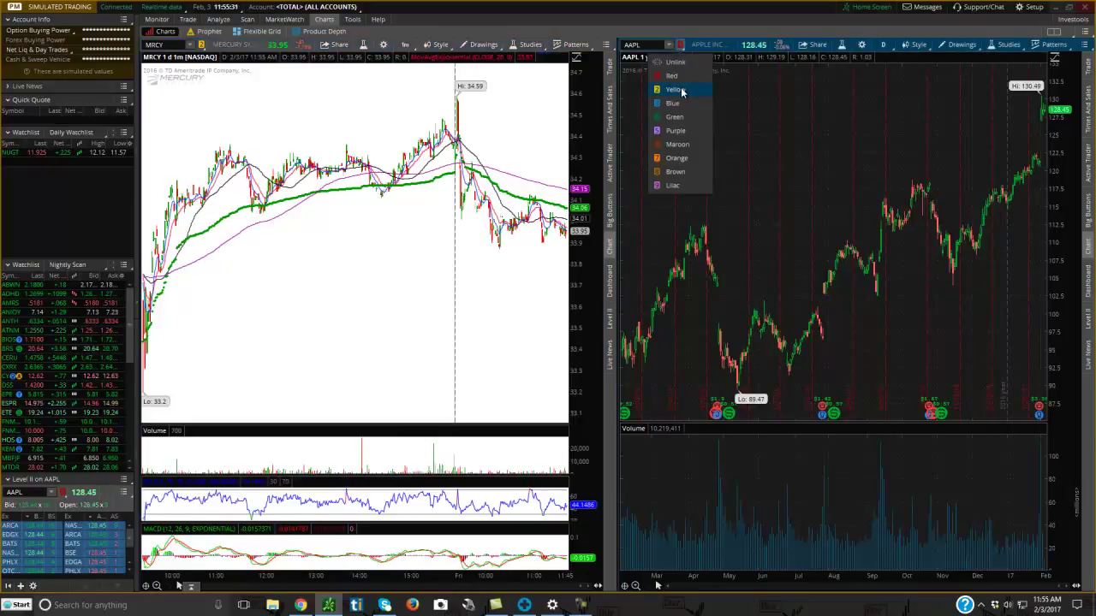
pyautogui.click(679, 87)
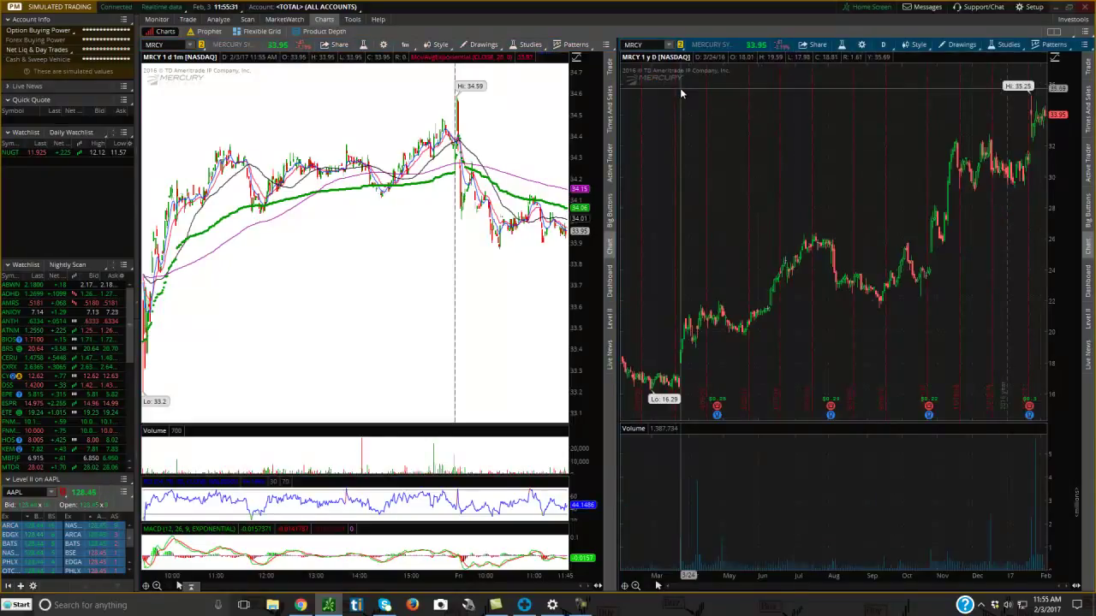
pyautogui.click(917, 44)
pyautogui.moveTo(924, 285)
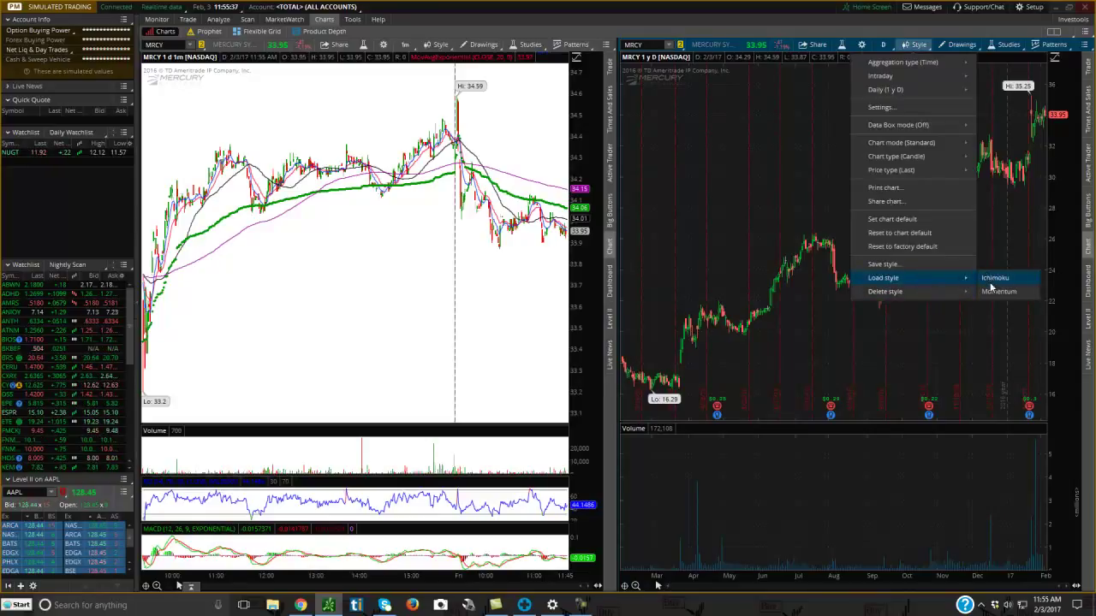
pyautogui.click(989, 292)
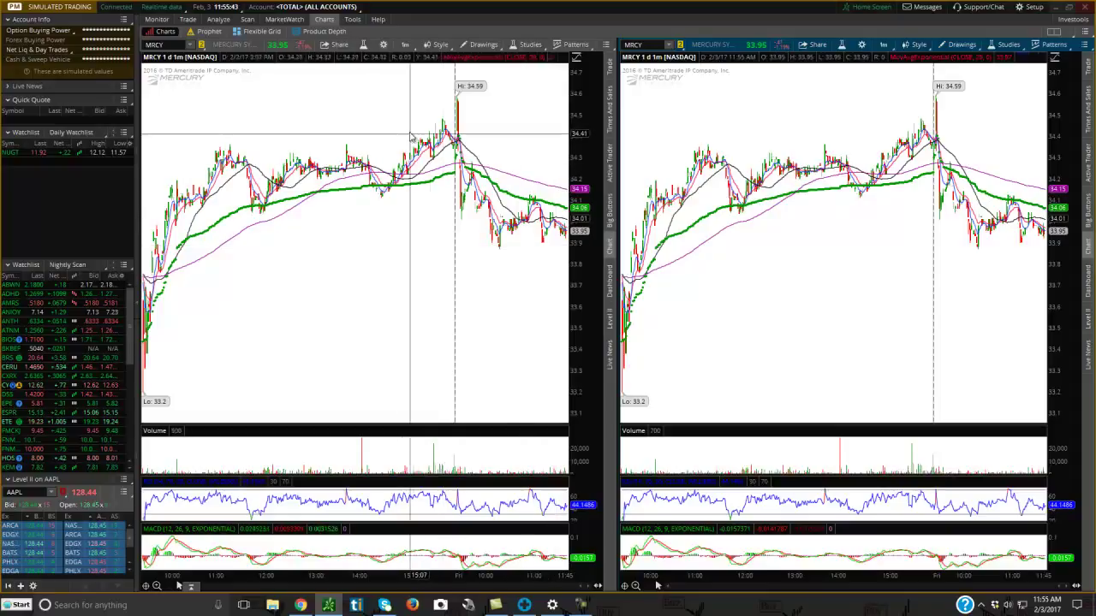
pyautogui.click(383, 44)
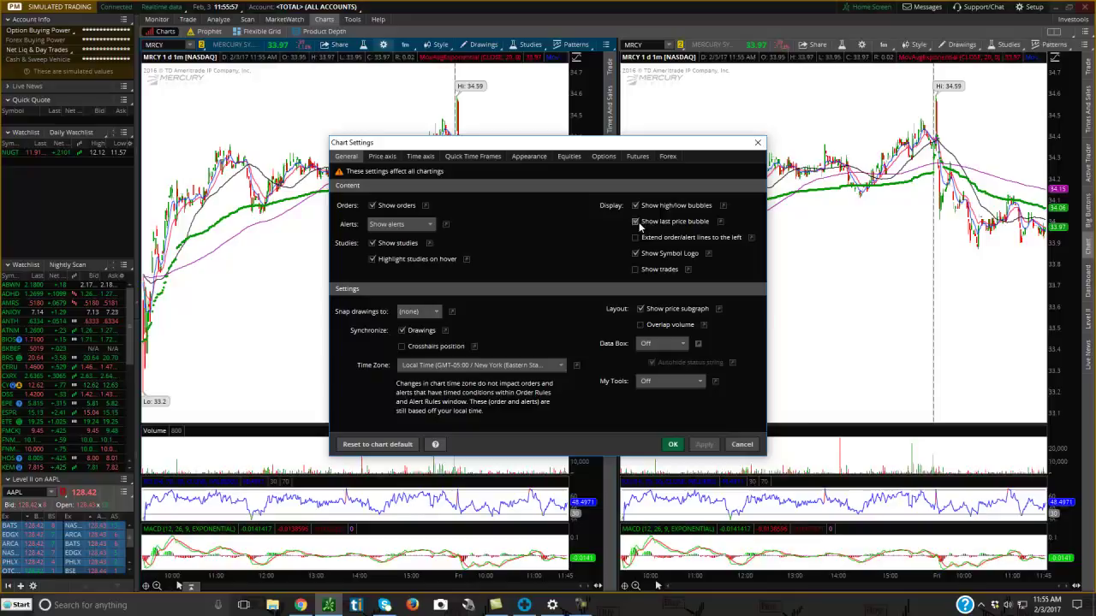
pyautogui.click(742, 444)
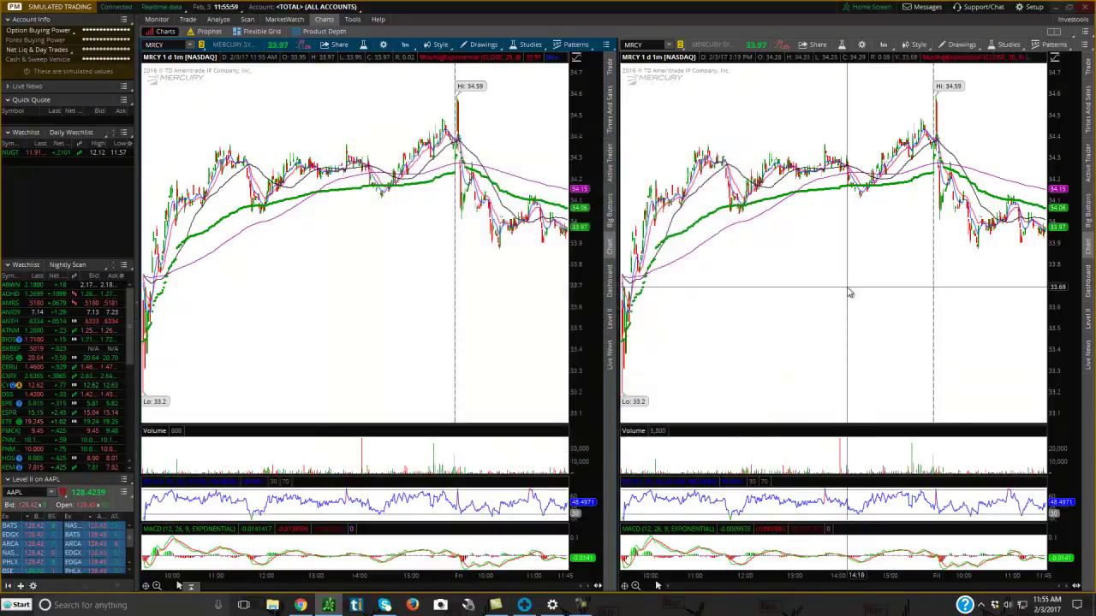